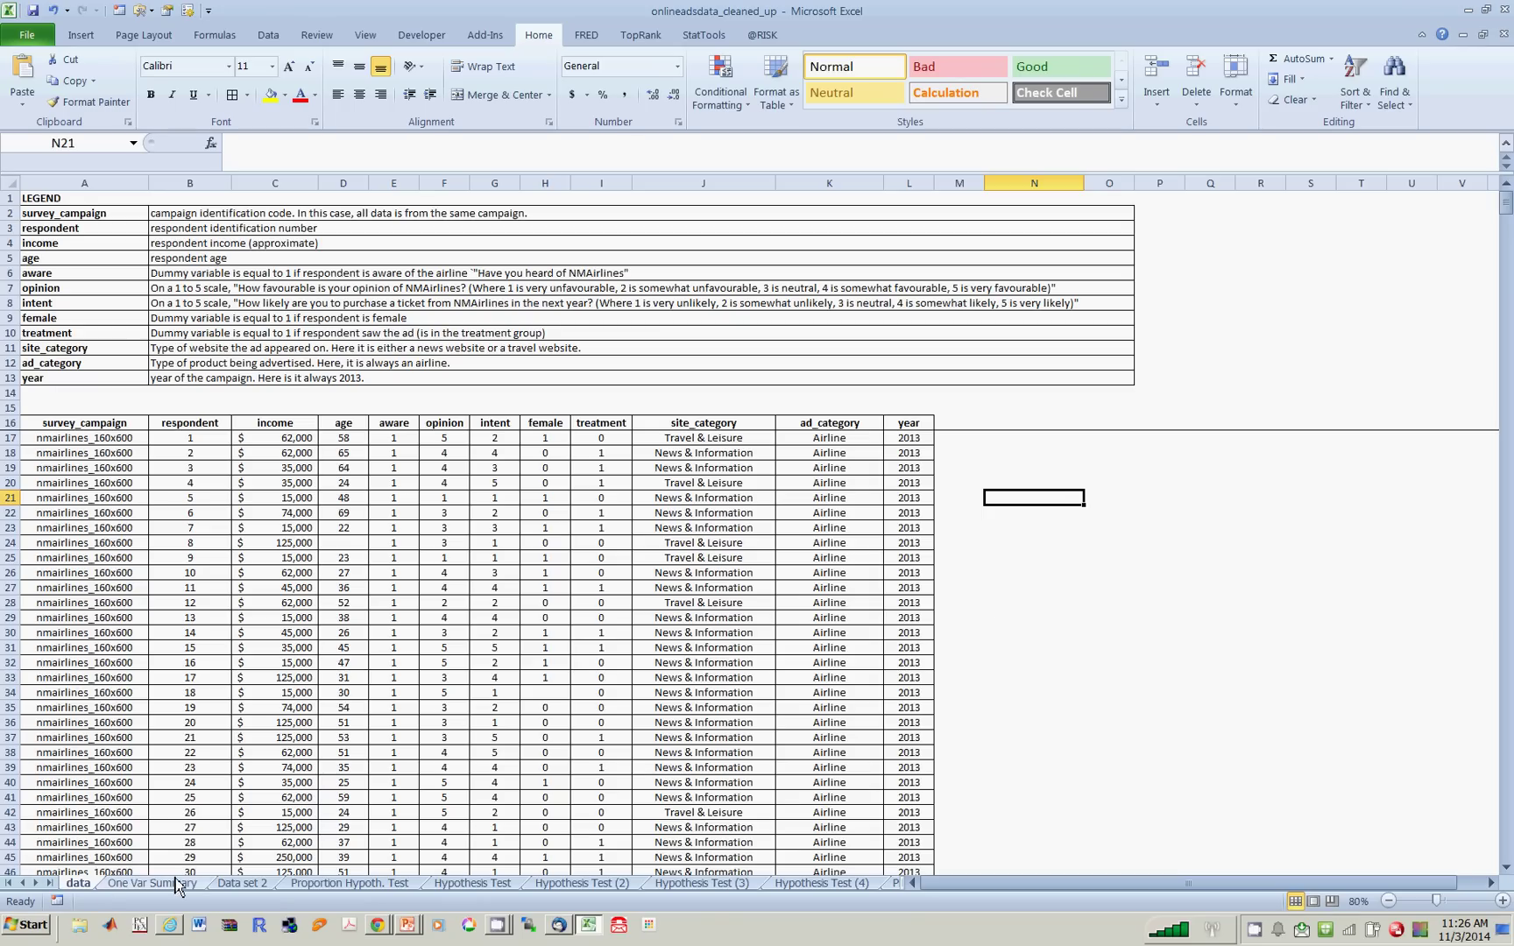
On the Data set 2 sheet, apply the Accounting currency format to the income column values
{"action": "left_click", "coordinate": [251, 885]}
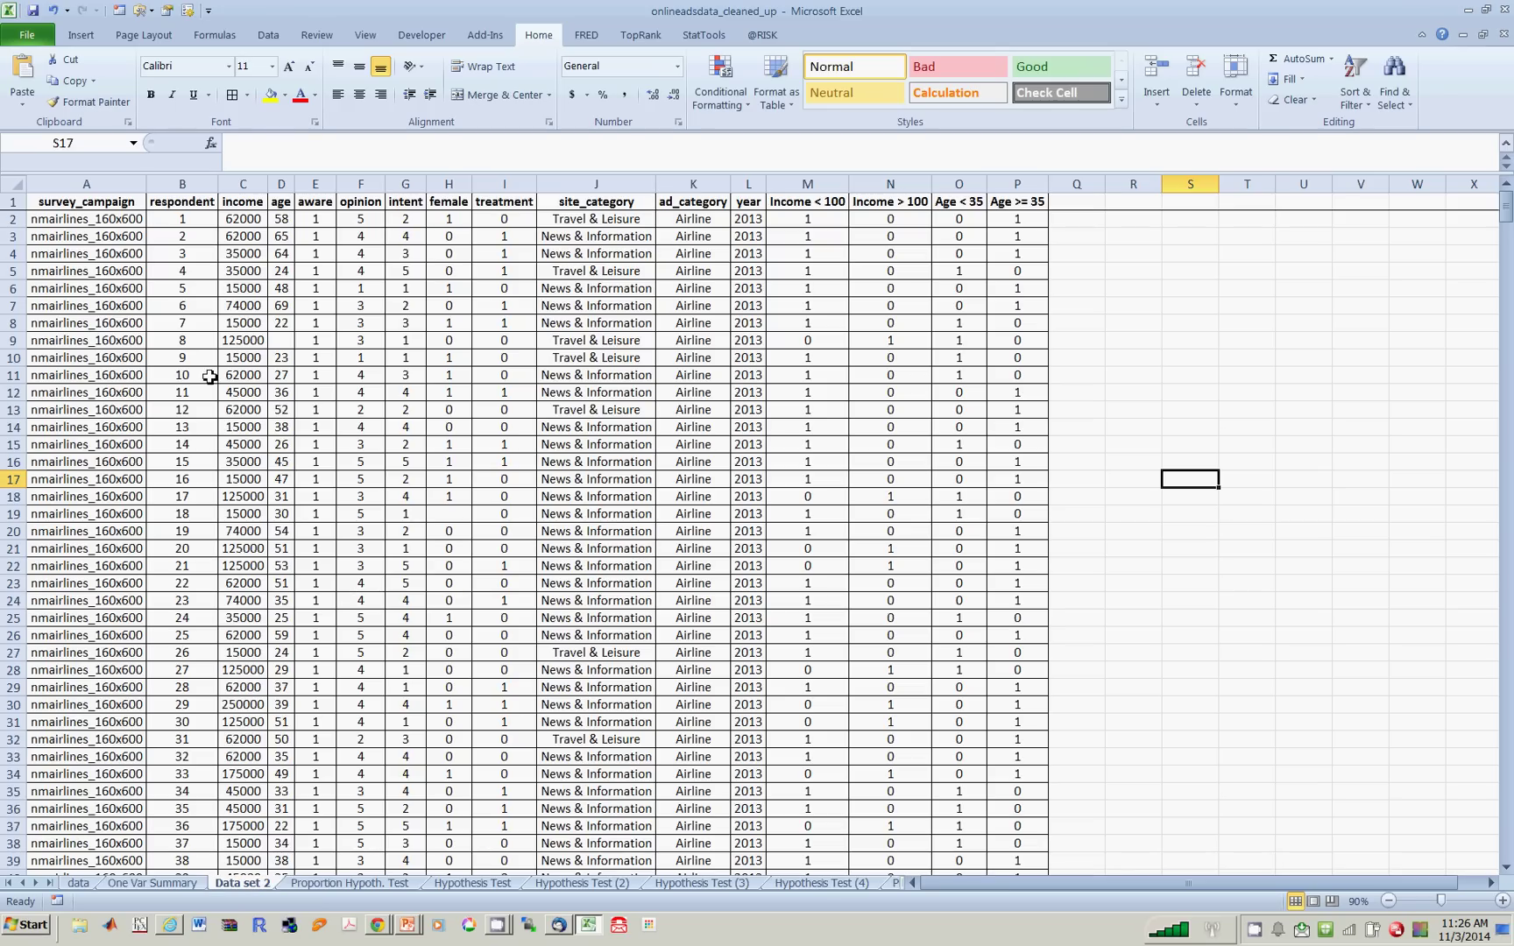
{"action": "left_click", "coordinate": [120, 206]}
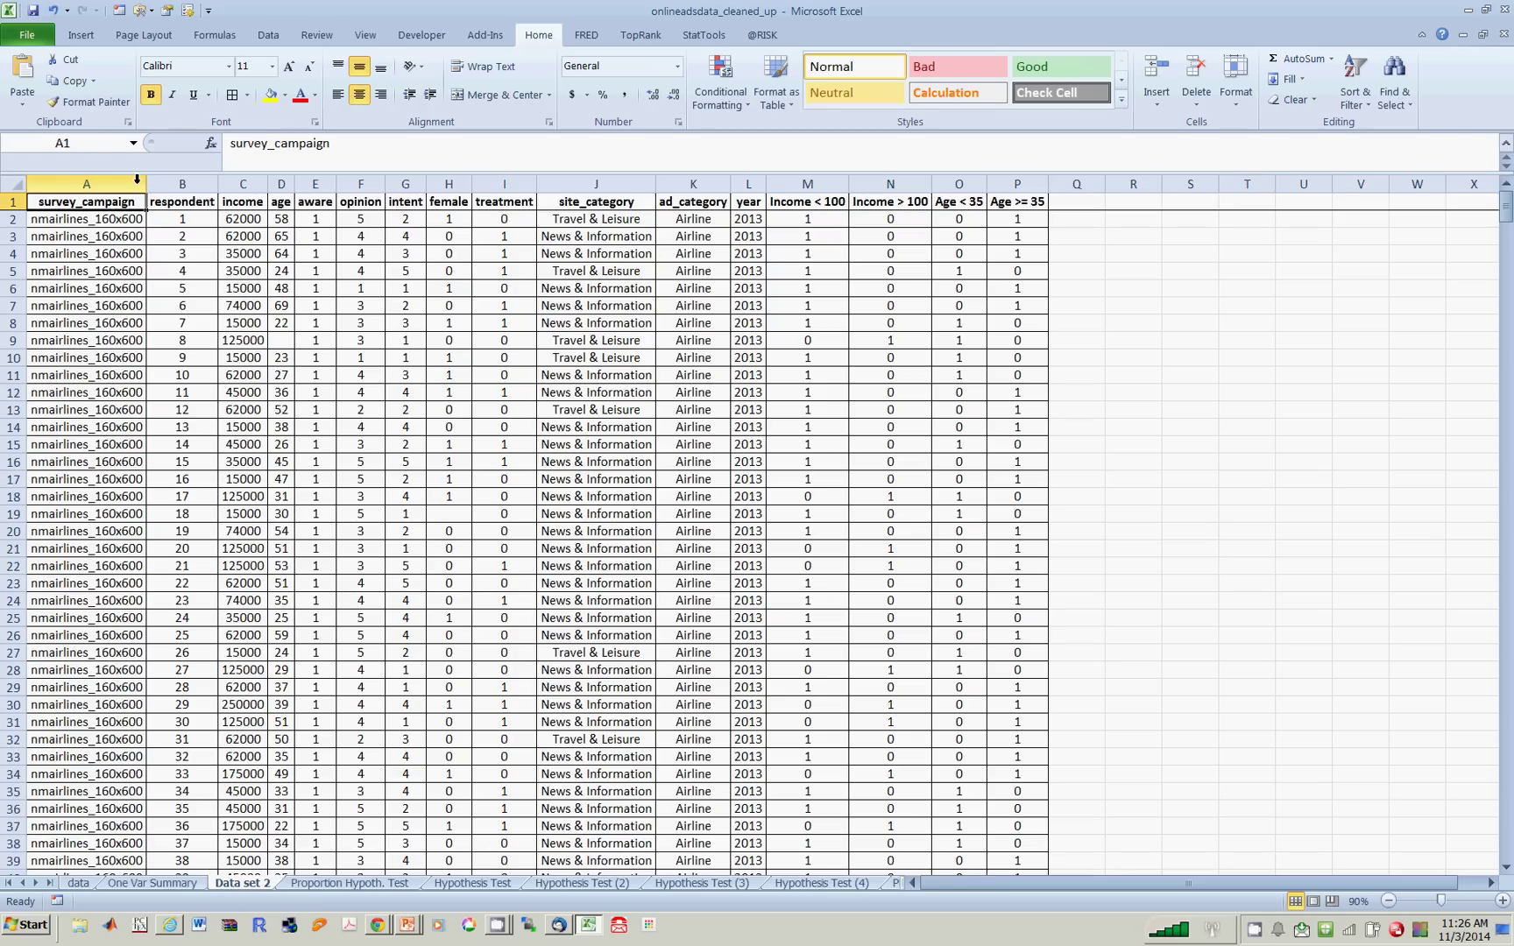
{"action": "key", "text": "Right"}
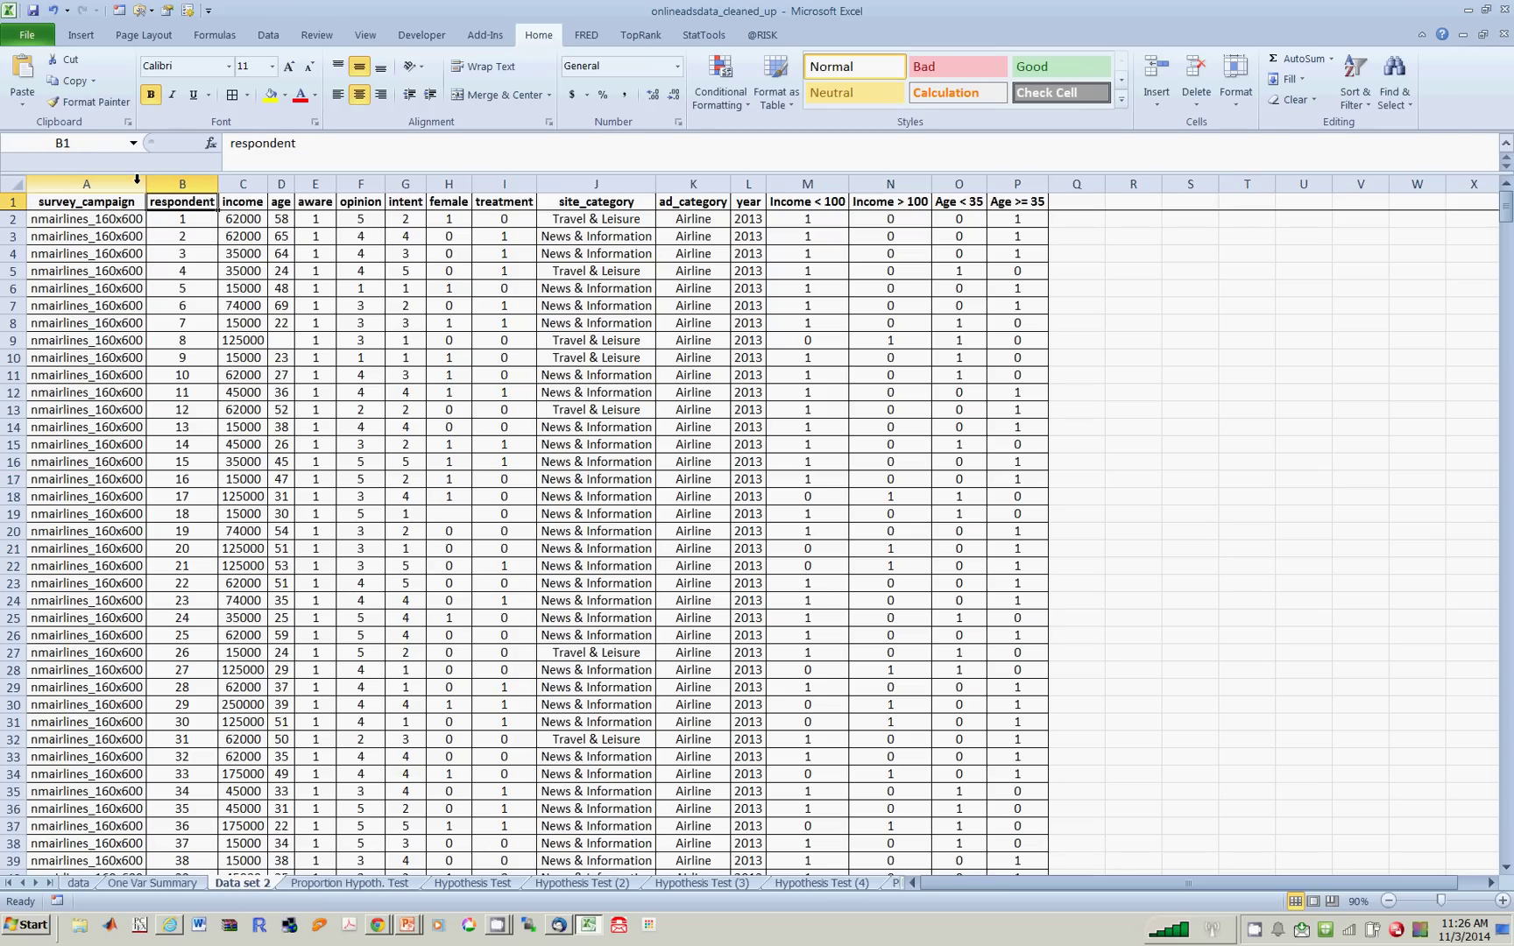
{"action": "key", "text": "Right"}
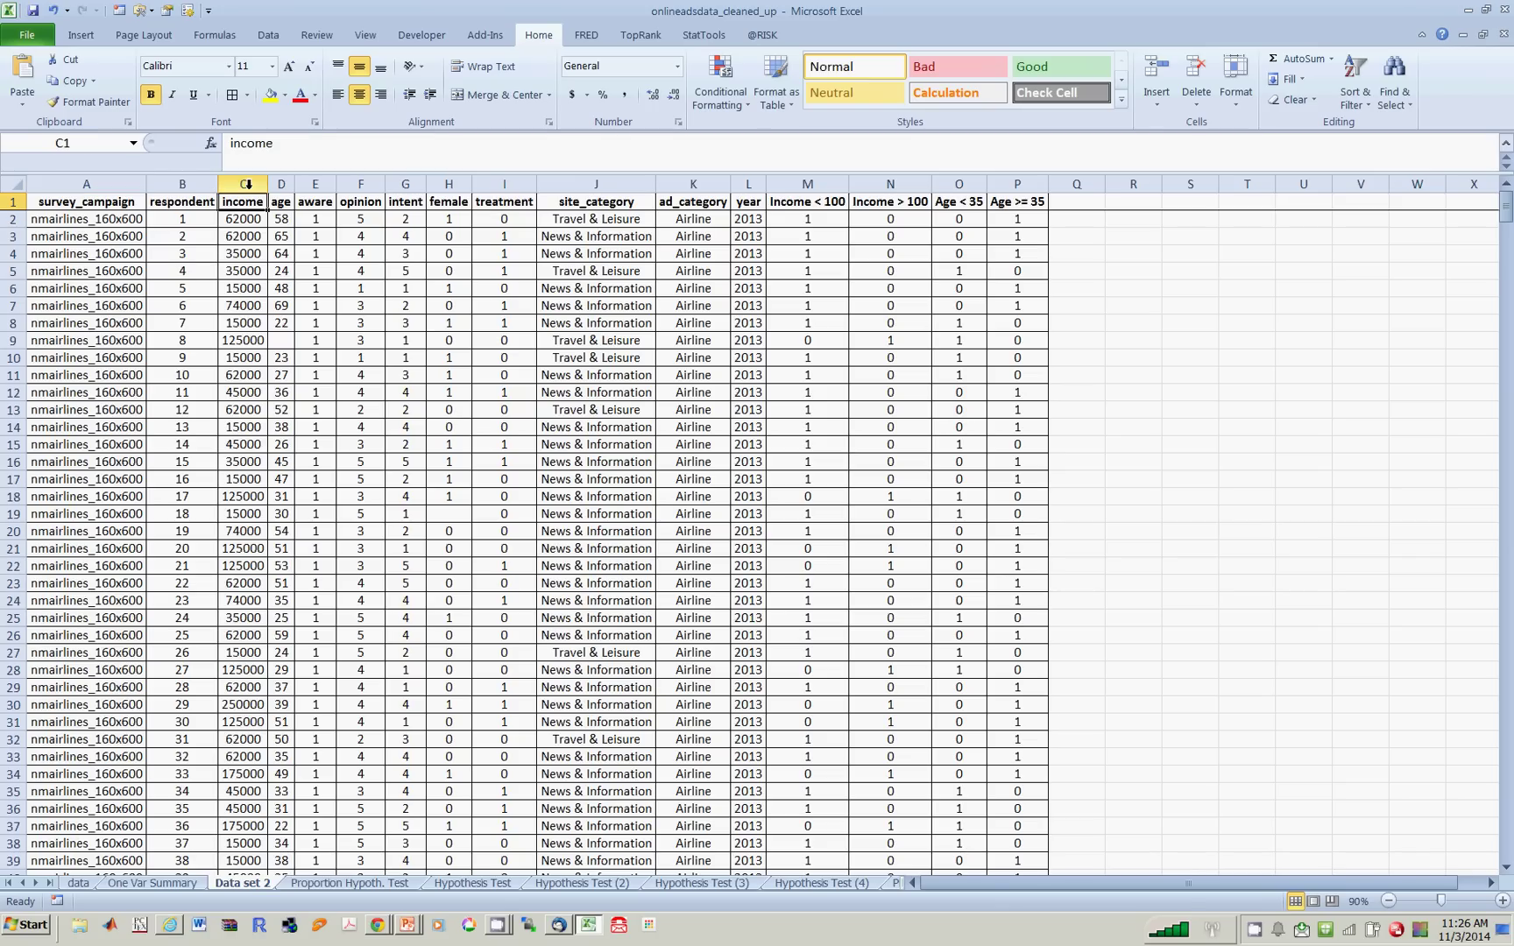
{"action": "key", "text": "ctrl+shift+Down"}
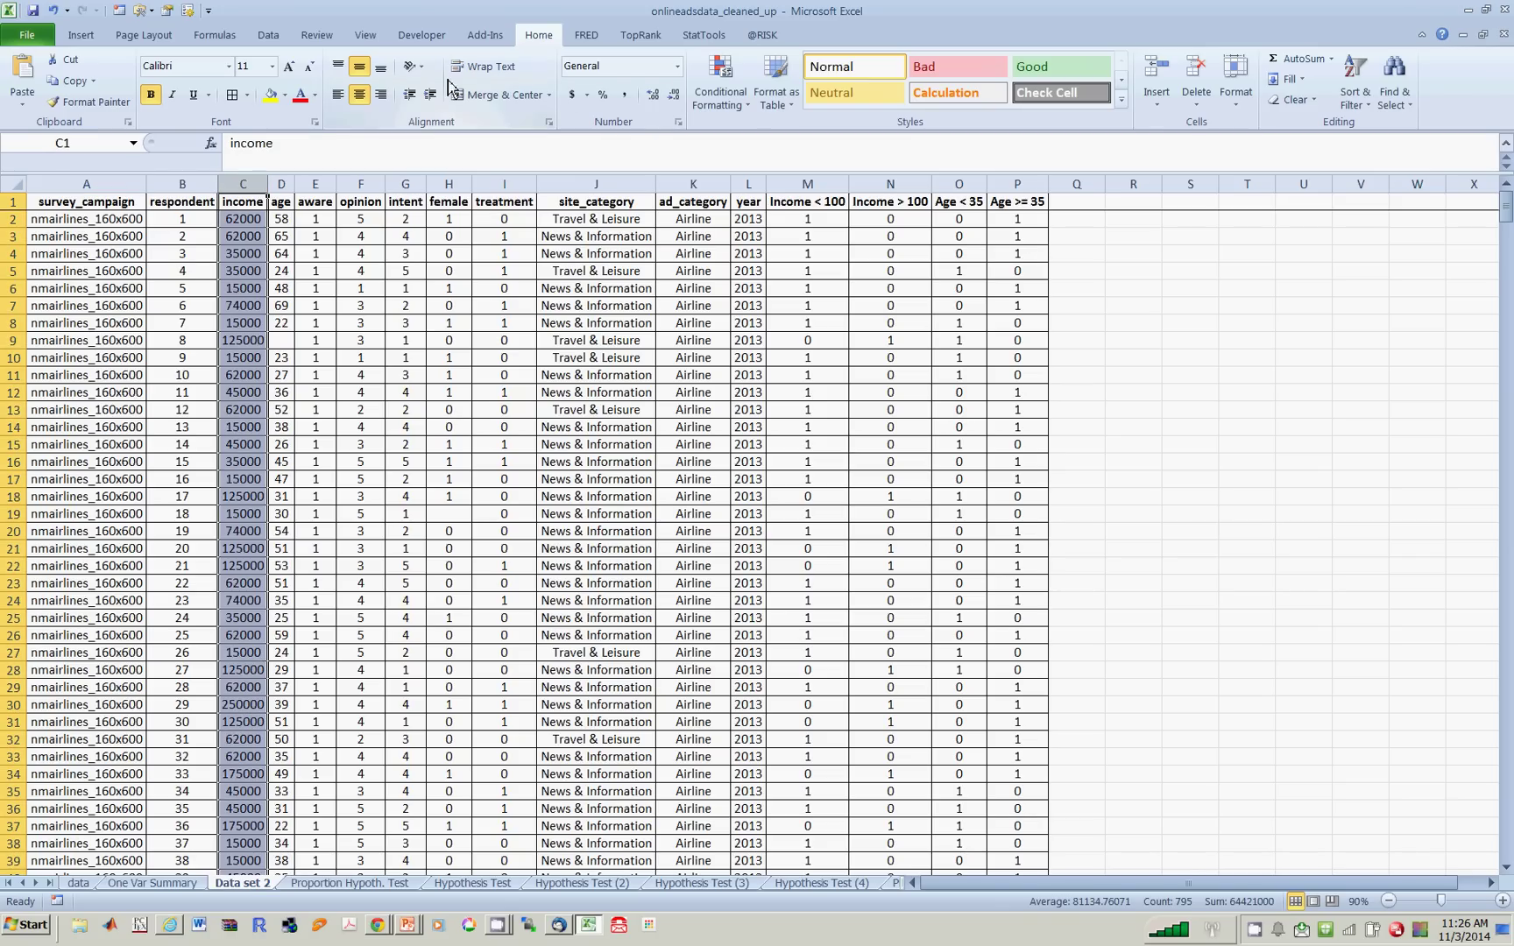
{"action": "left_click", "coordinate": [572, 93]}
Review the headers through Income > 100, then check the formatted income value in C2
{"action": "left_click", "coordinate": [322, 185]}
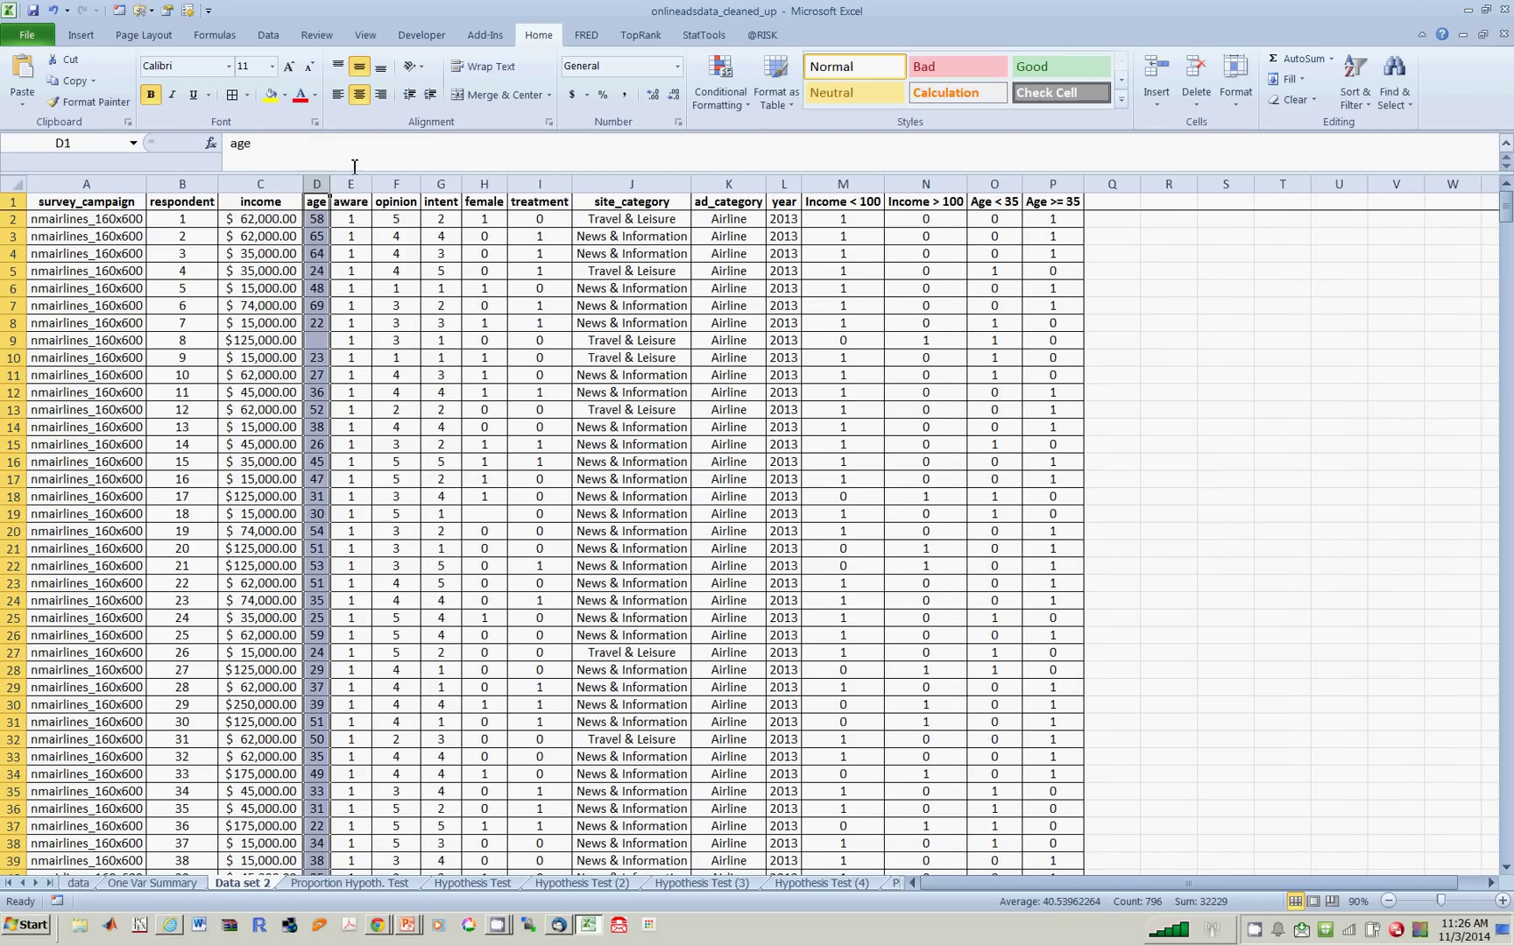
{"action": "key", "text": "Right"}
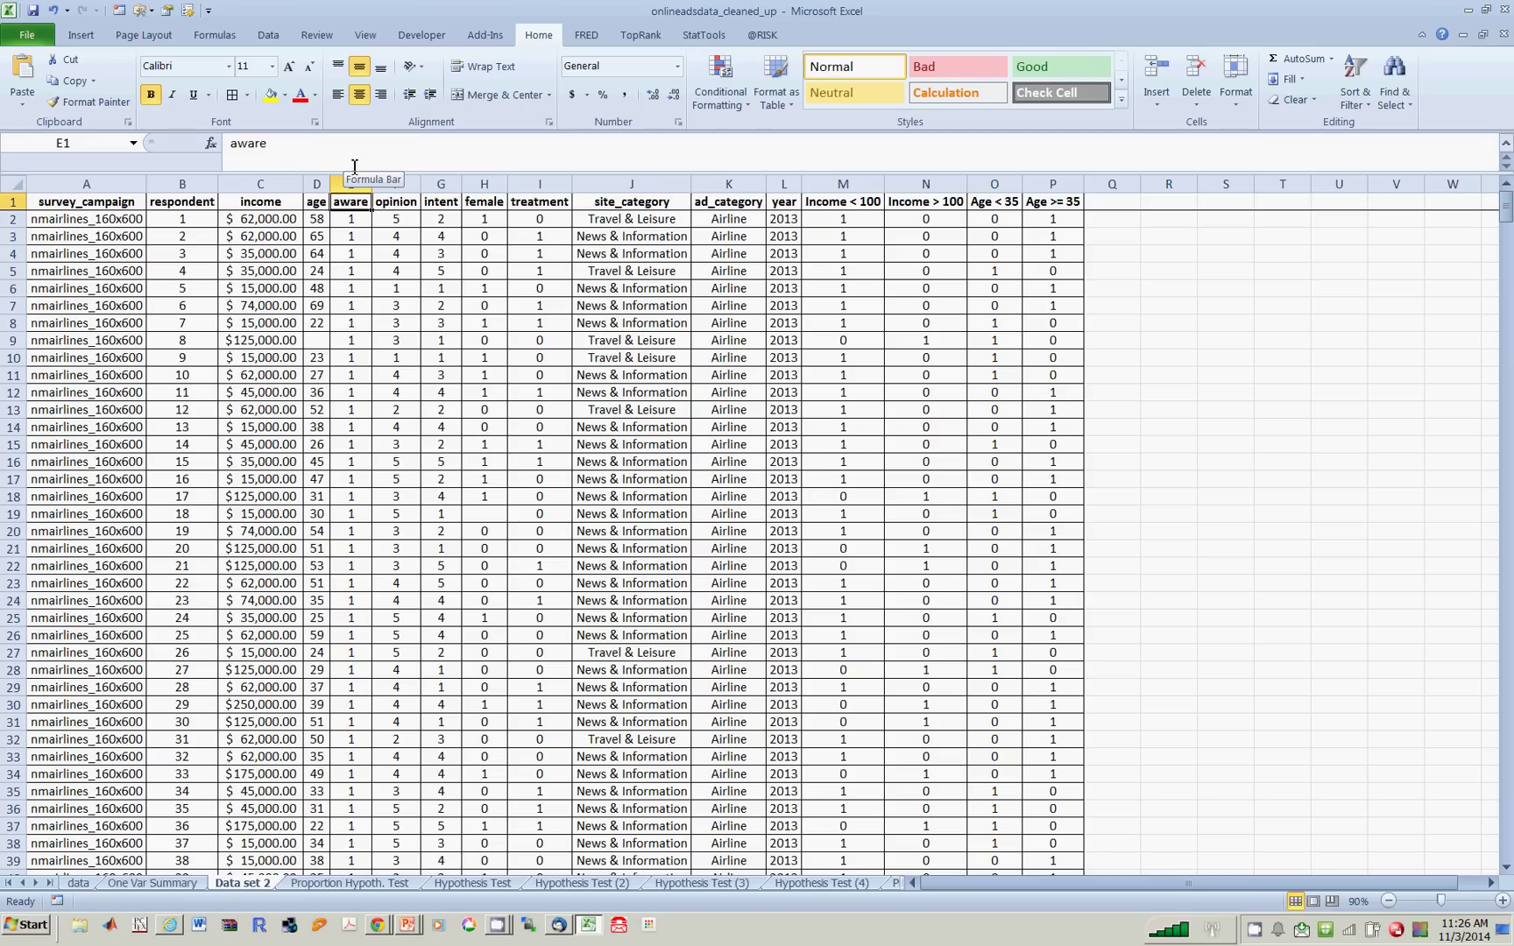
{"action": "key", "text": "Right"}
{"action": "key", "text": "Right"}
{"action": "key", "text": "Right"}
{"action": "key", "text": "Right"}
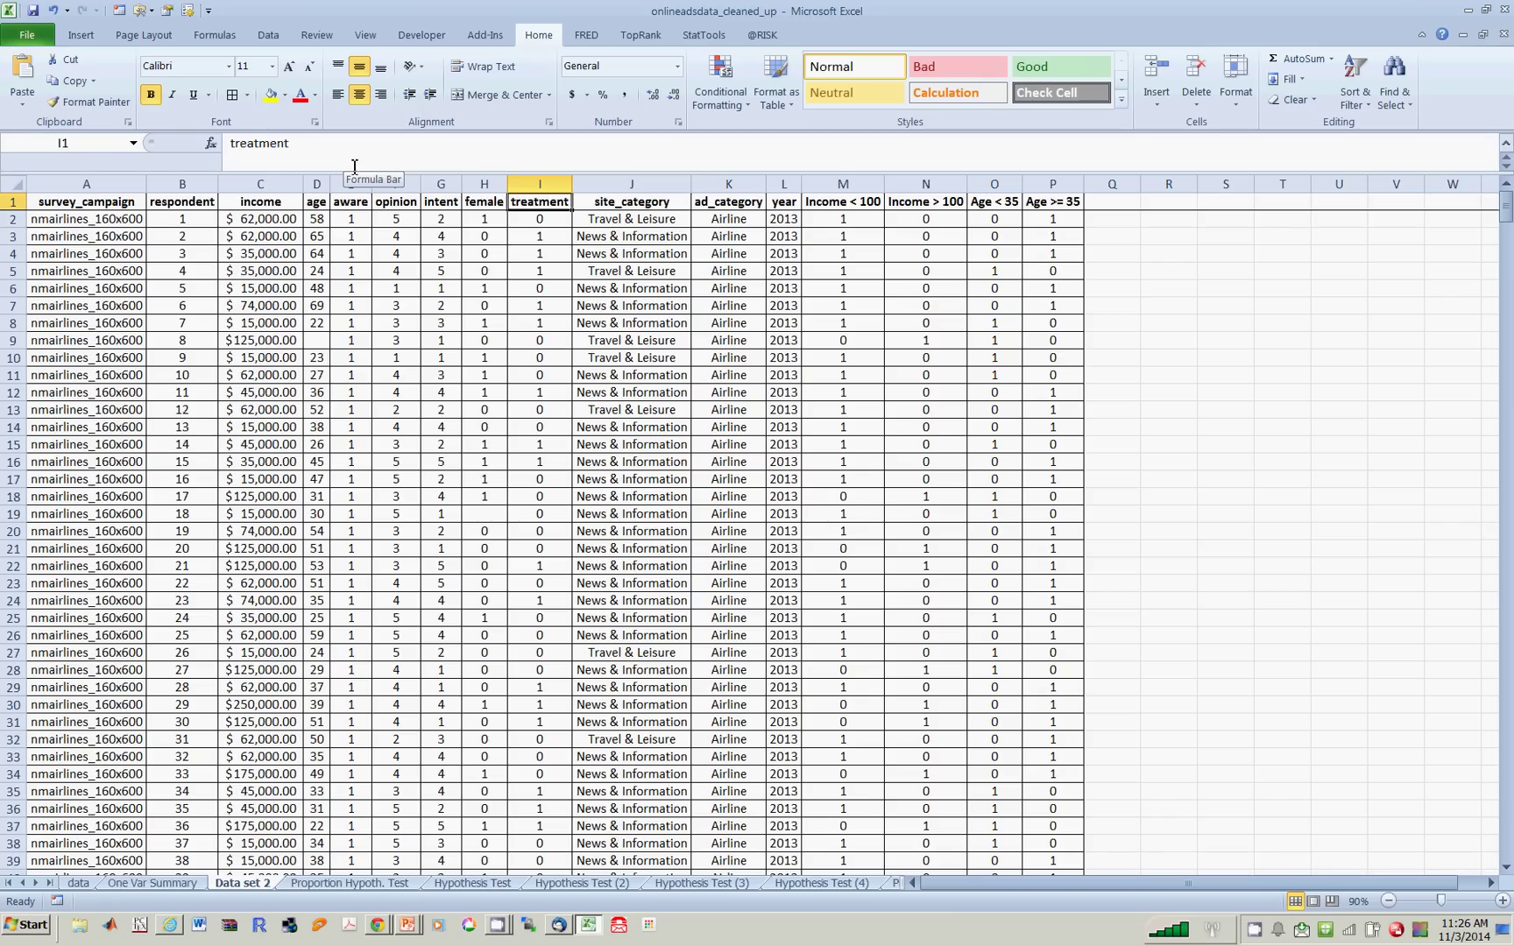
{"action": "key", "text": "Right"}
{"action": "key", "text": "Right"}
{"action": "key", "text": "Right"}
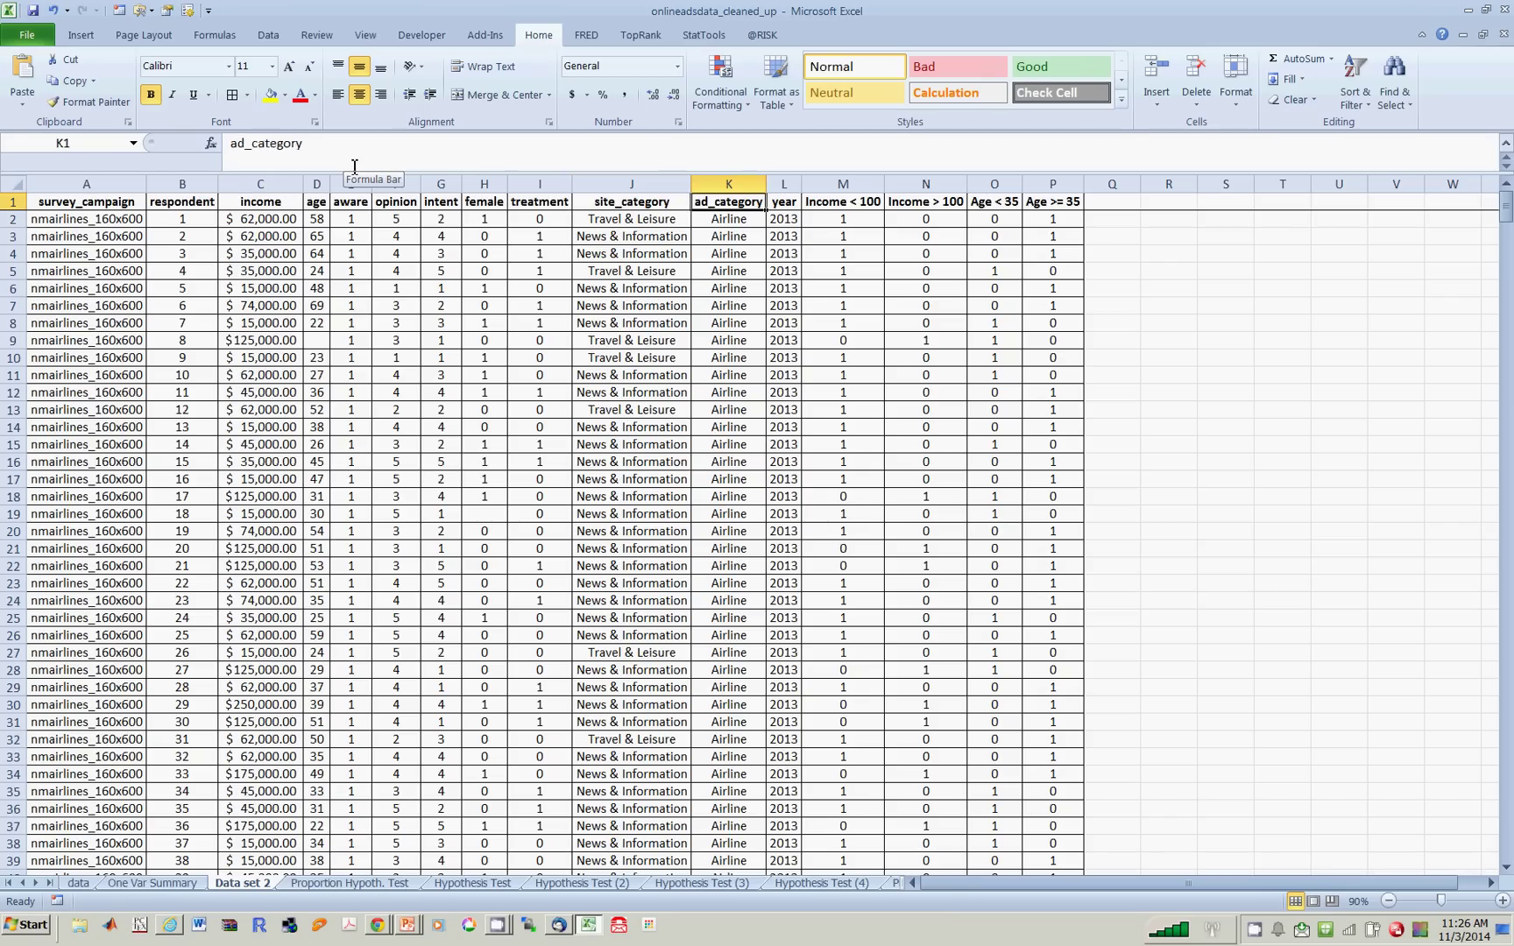
{"action": "key", "text": "Right"}
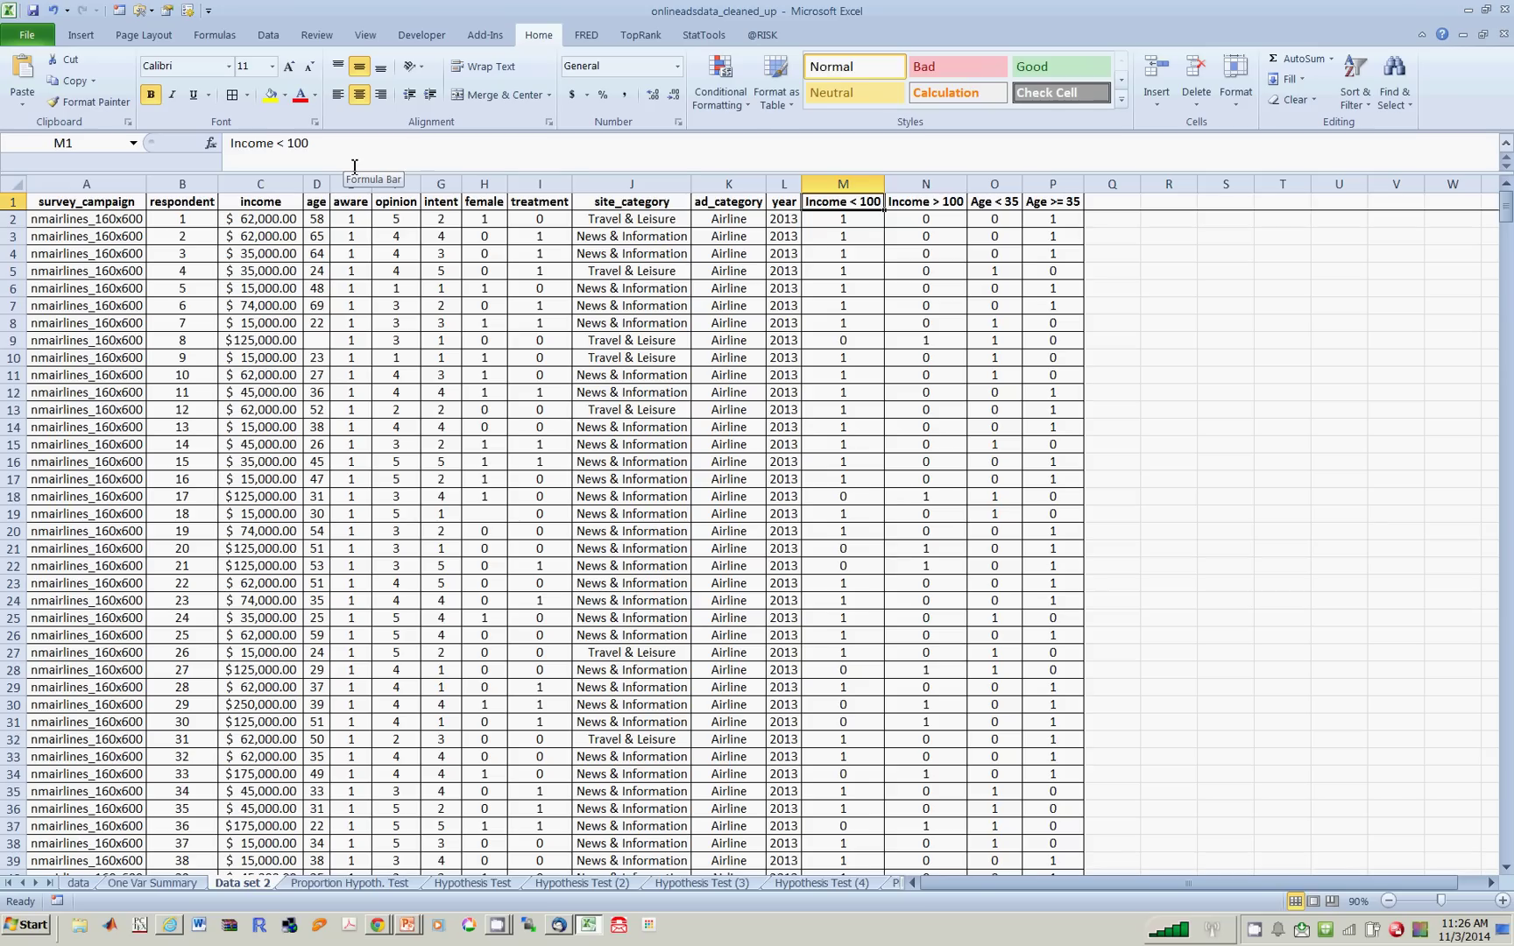
{"action": "key", "text": "Right"}
{"action": "key", "text": "Right"}
{"action": "key", "text": "Right"}
{"action": "key", "text": "Left"}
{"action": "key", "text": "Left"}
{"action": "key", "text": "Left"}
{"action": "key", "text": "Down"}
{"action": "key", "text": "Left"}
{"action": "key", "text": "Left"}
{"action": "key", "text": "Left"}
{"action": "key", "text": "Left"}
{"action": "key", "text": "Left"}
{"action": "key", "text": "Left"}
{"action": "key", "text": "Left"}
{"action": "key", "text": "Left"}
{"action": "key", "text": "Left"}
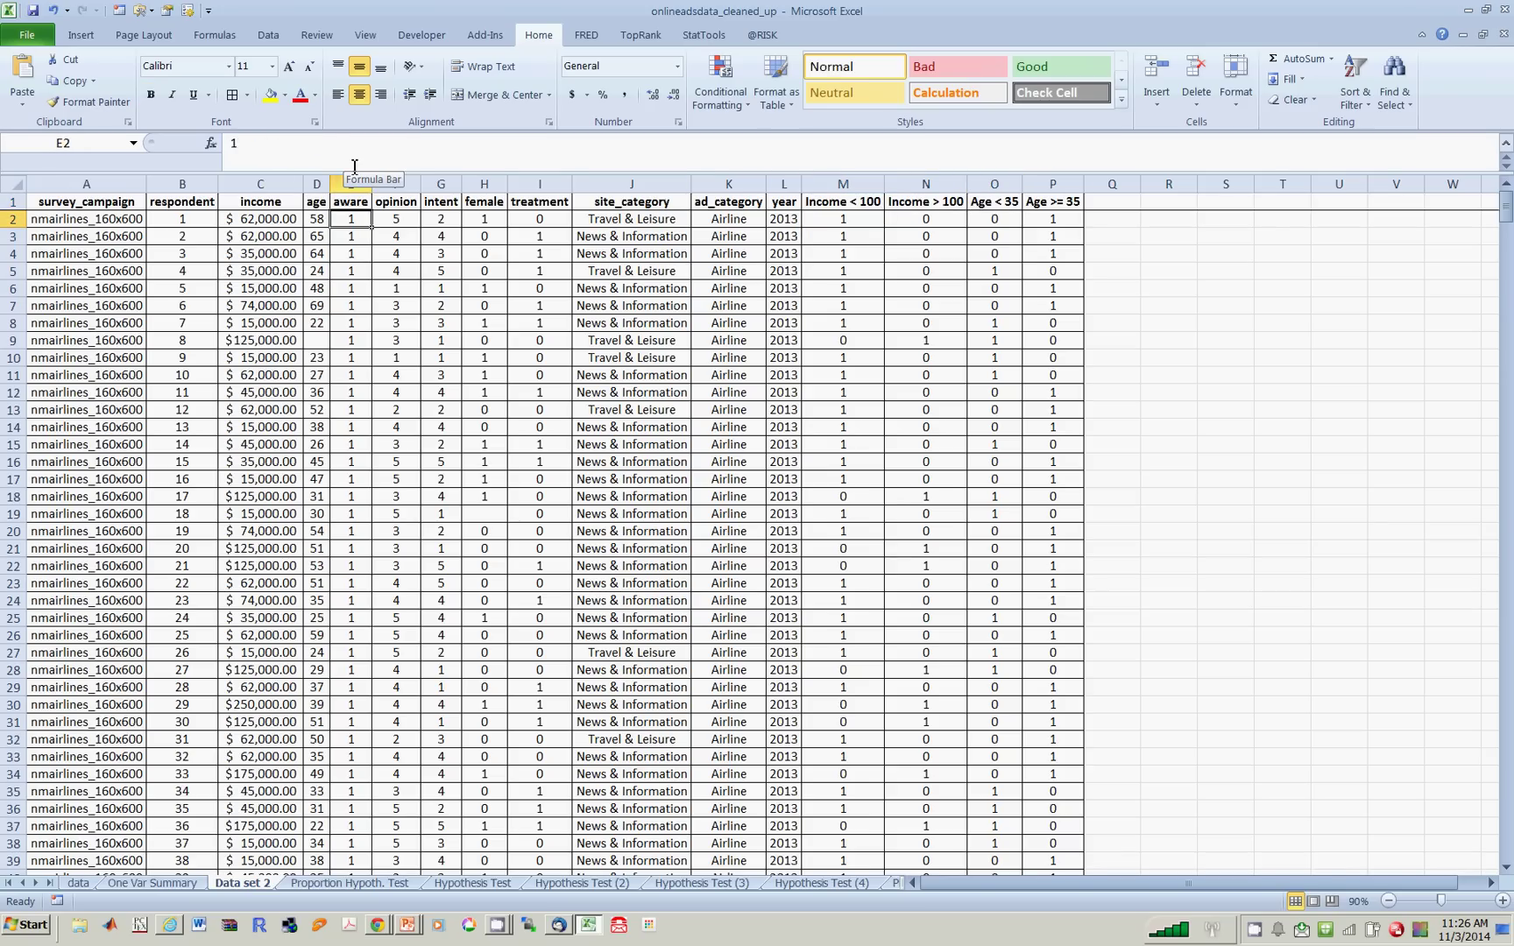
{"action": "key", "text": "Left"}
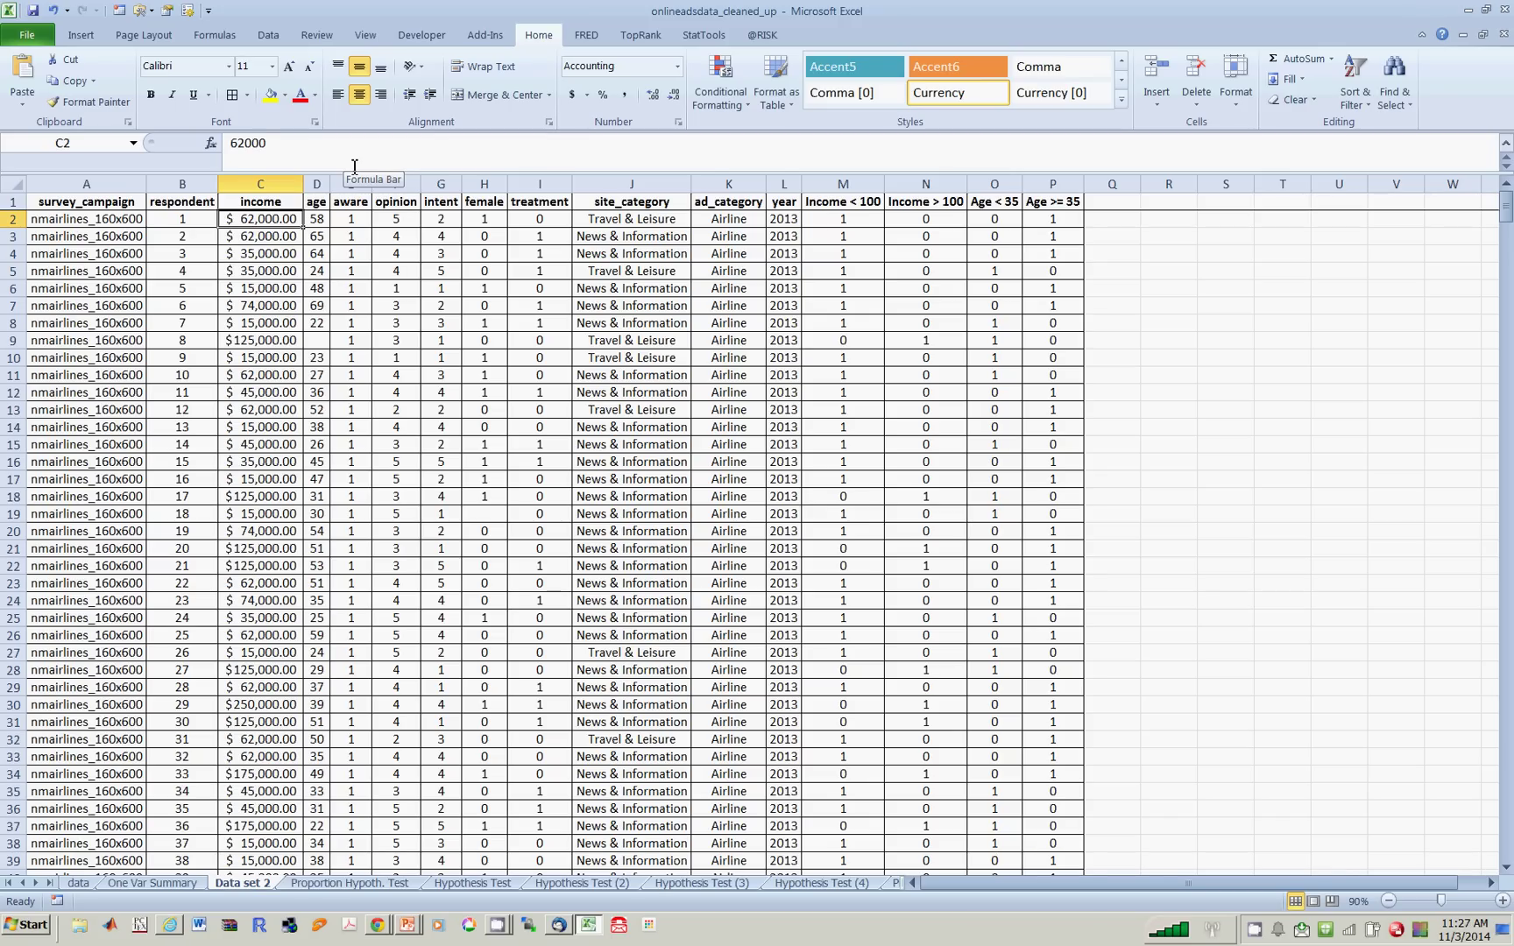
Inspect the IF formulas in the Income and Age dummy columns M–P, then show values again
{"action": "key", "text": "Right"}
{"action": "key", "text": "Right"}
{"action": "key", "text": "Right"}
{"action": "key", "text": "Right"}
{"action": "key", "text": "Right"}
{"action": "key", "text": "Right"}
{"action": "key", "text": "Right"}
{"action": "key", "text": "Right"}
{"action": "key", "text": "Right"}
{"action": "key", "text": "Right"}
{"action": "key", "text": "Right"}
{"action": "key", "text": "Right"}
{"action": "key", "text": "Left"}
{"action": "key", "text": "Left"}
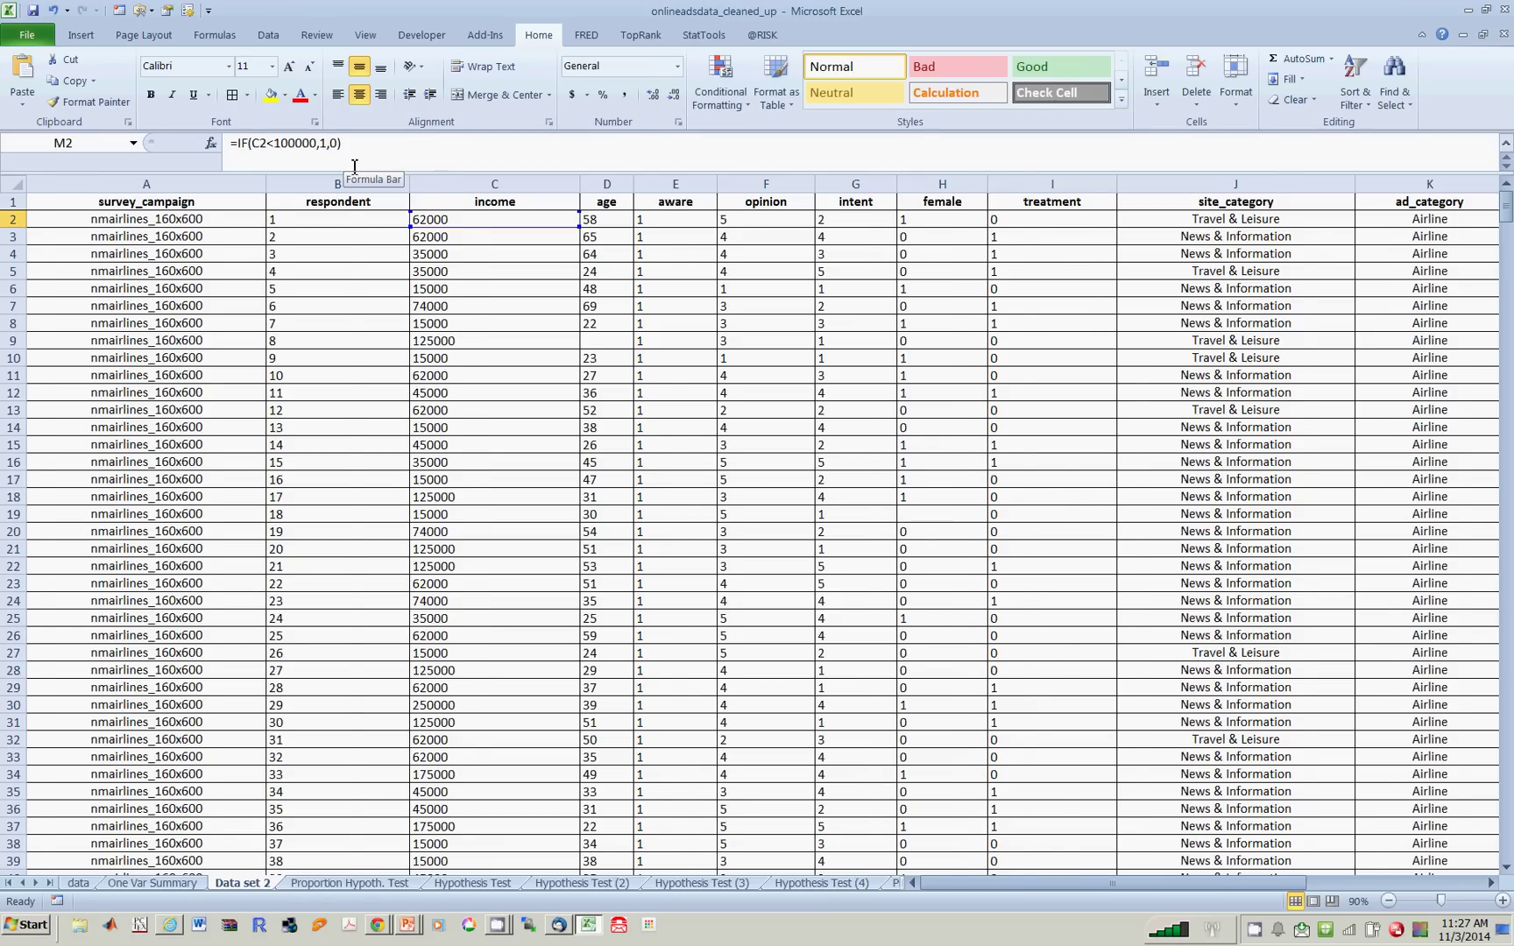
{"action": "key", "text": "Right"}
{"action": "key", "text": "Right"}
{"action": "key", "text": "Right"}
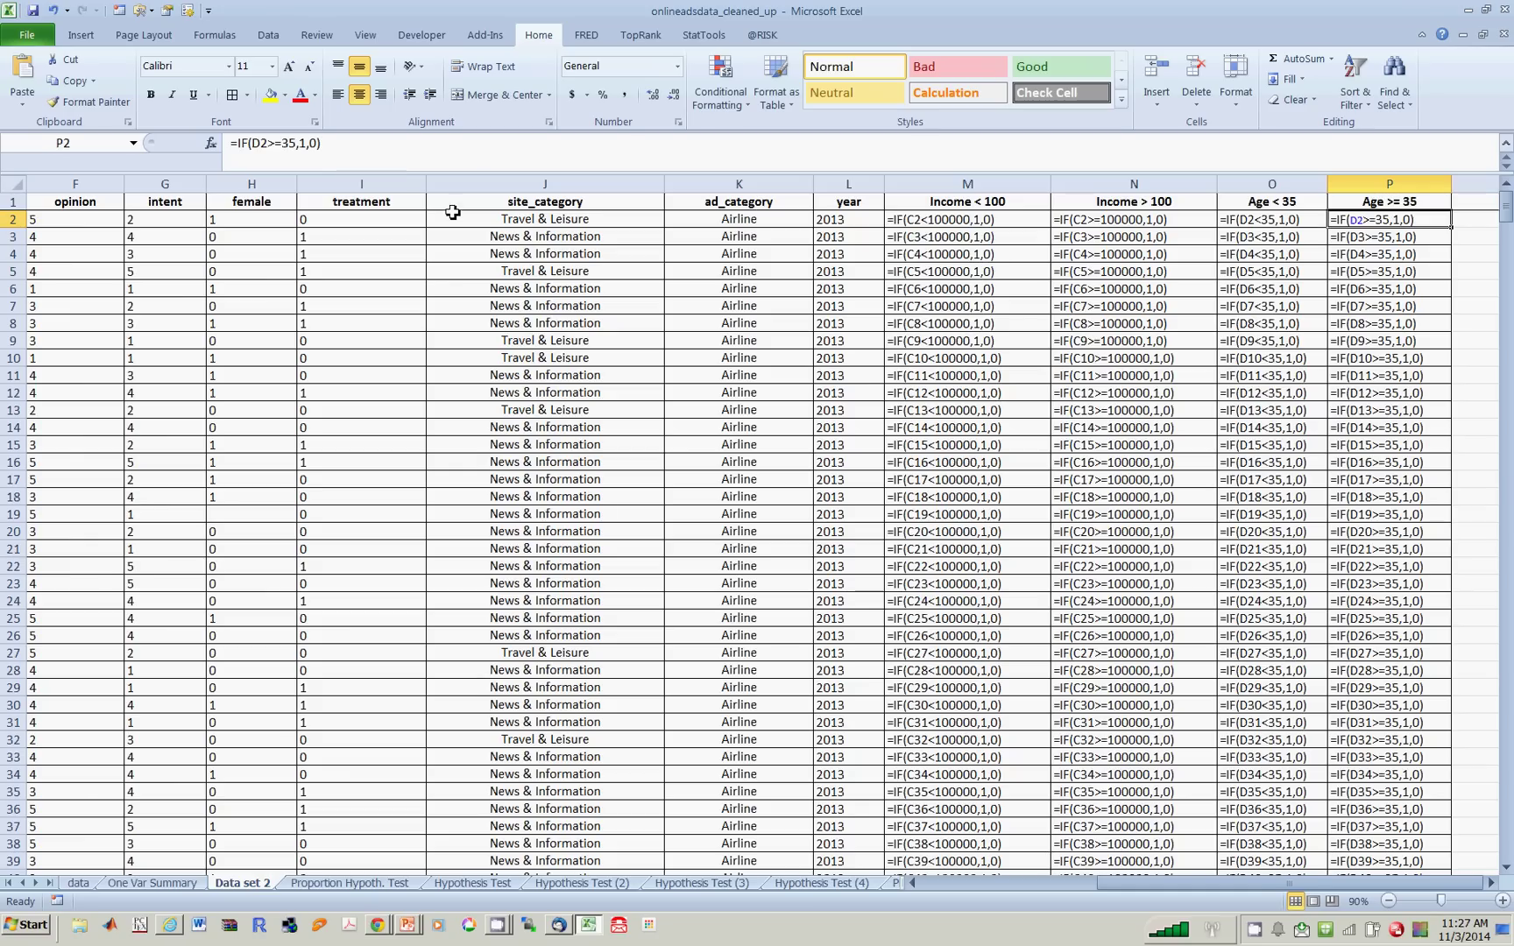
{"action": "left_click", "coordinate": [909, 221]}
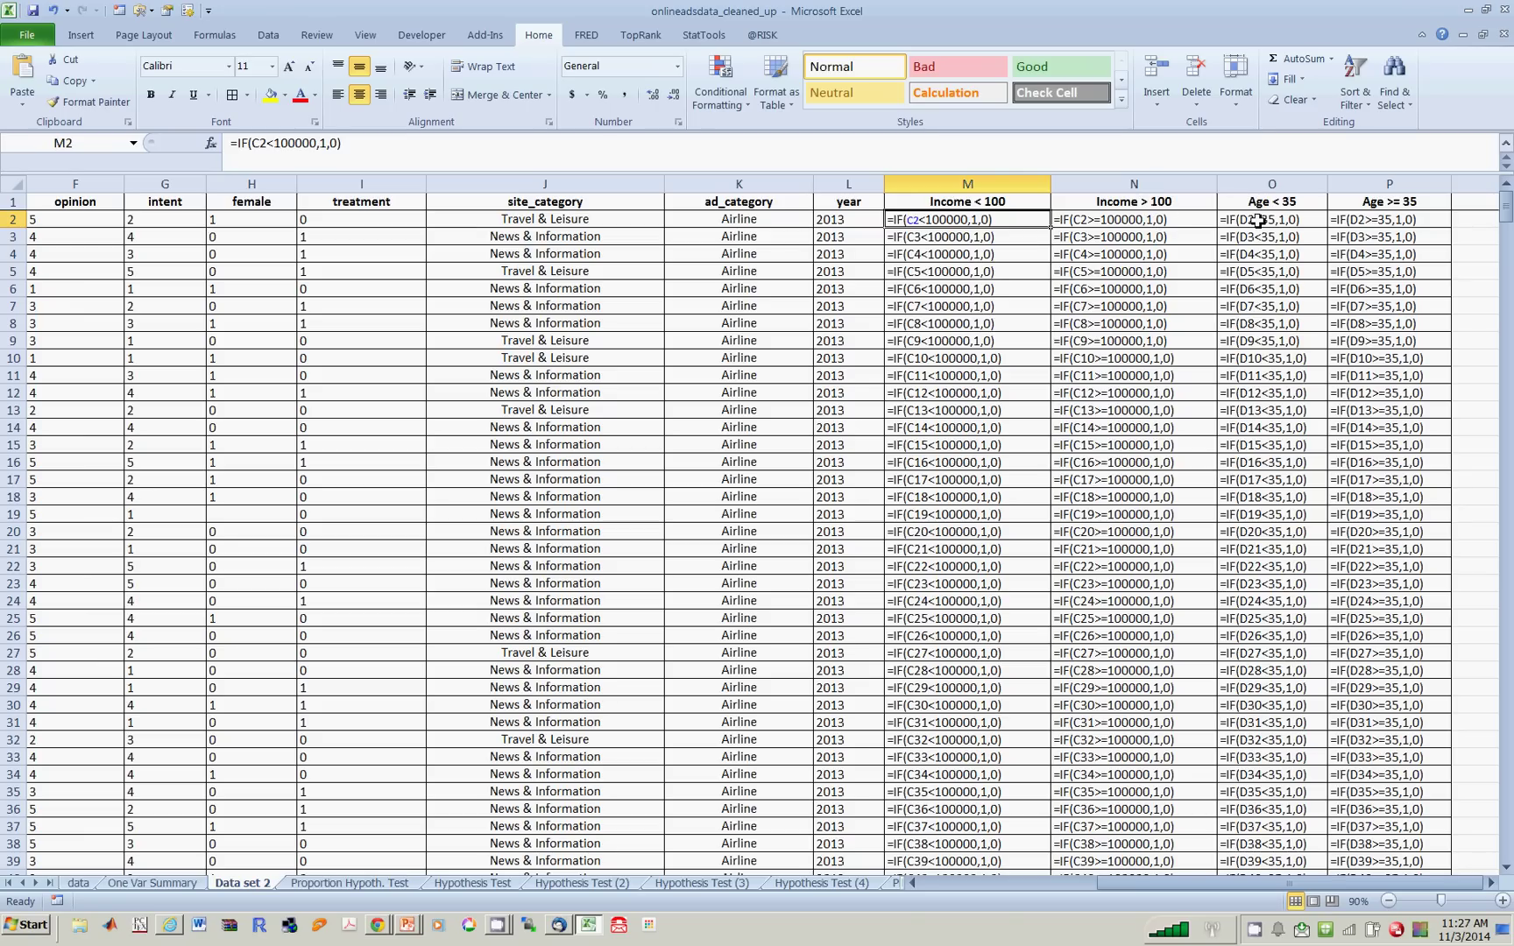
{"action": "key", "text": "ctrl+grave"}
Go to the blank Sheet7 at the end of the workbook
{"action": "left_click", "coordinate": [999, 359]}
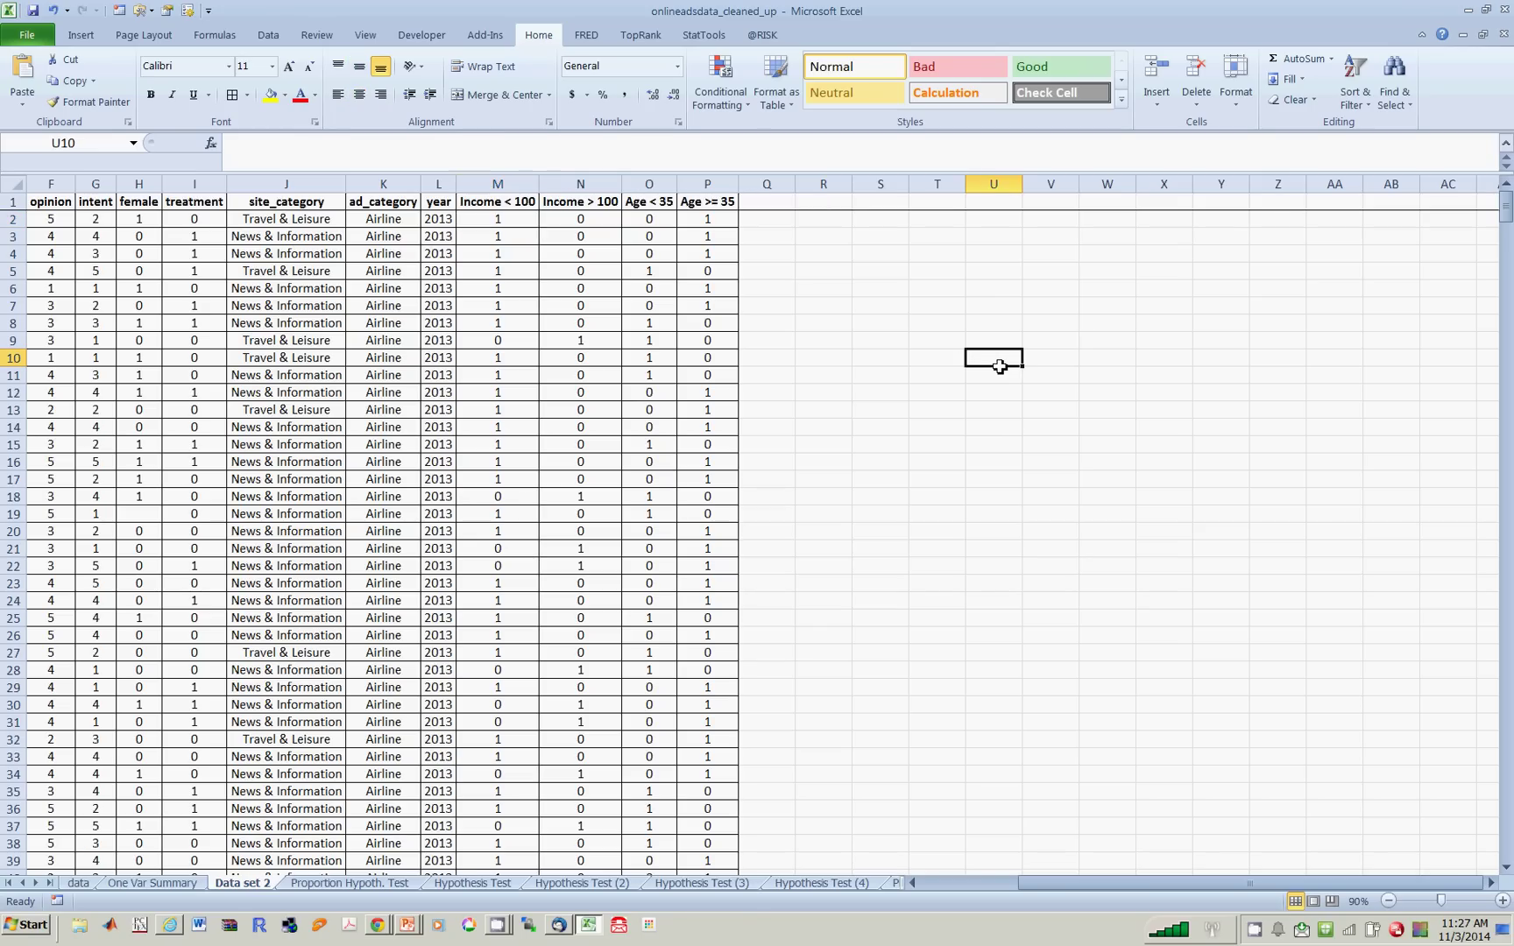
{"action": "left_click", "coordinate": [846, 582]}
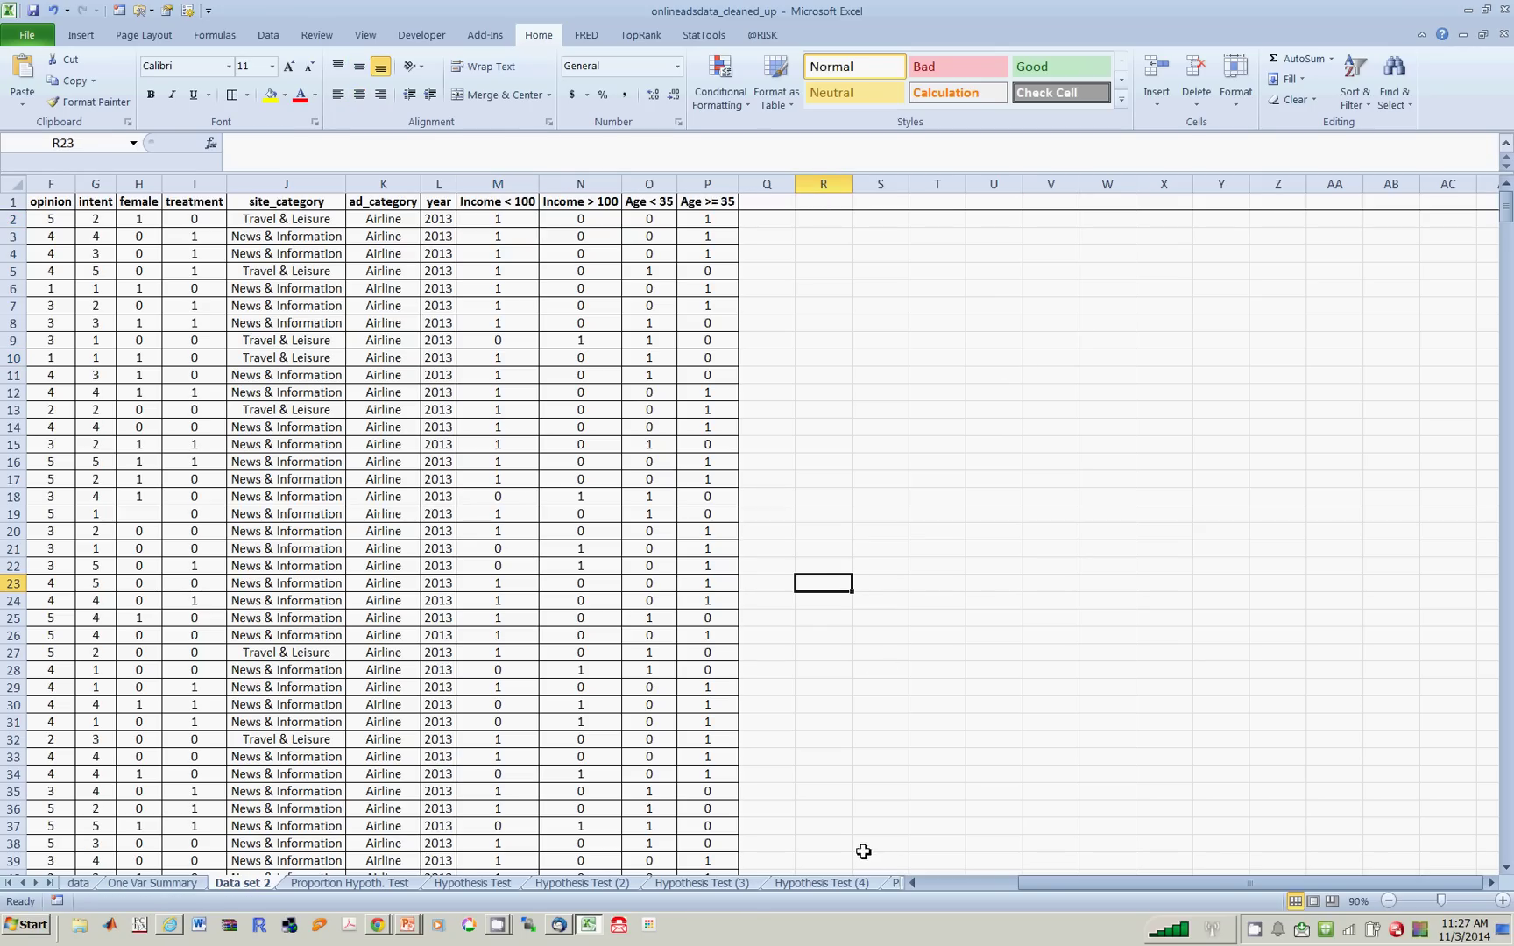
{"action": "left_click", "coordinate": [50, 882]}
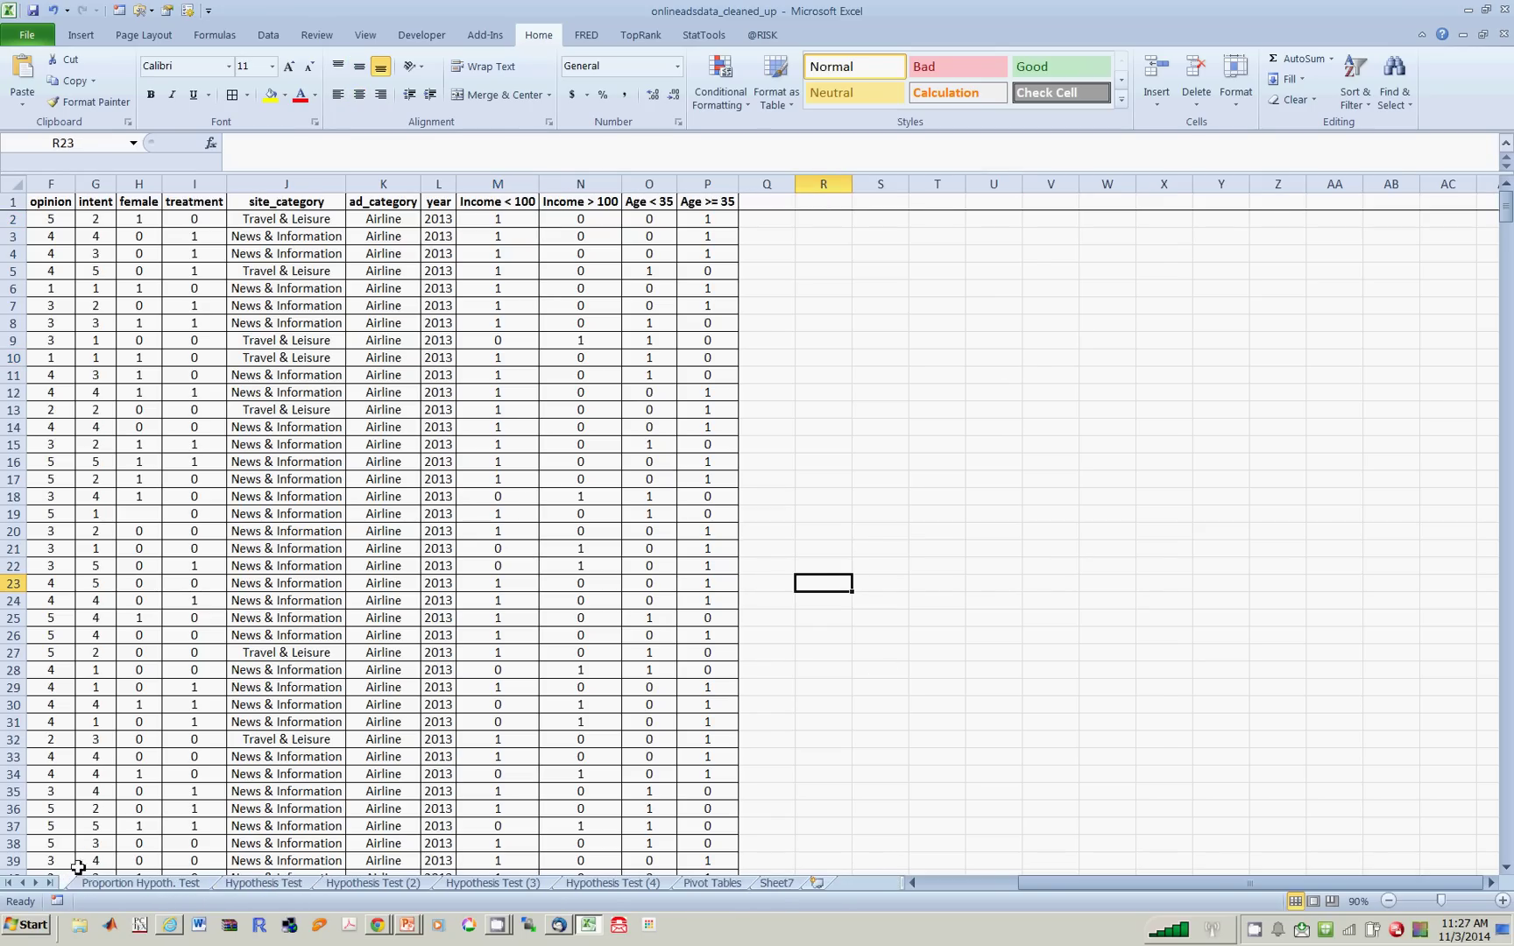
{"action": "left_click", "coordinate": [776, 882]}
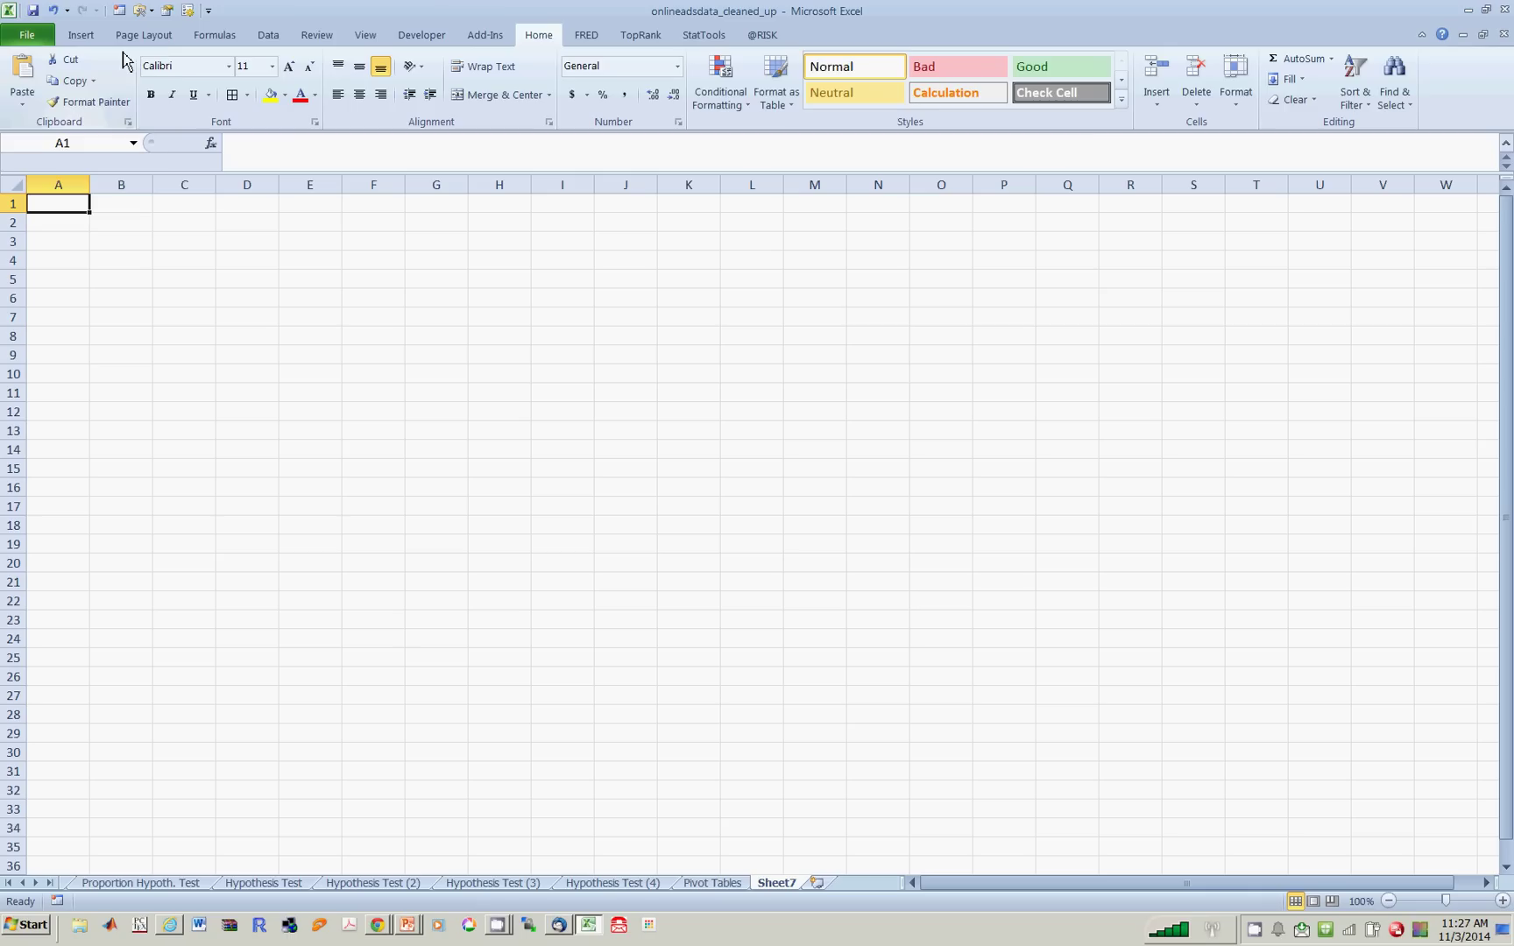
Begin inserting a new PivotTable from the Insert tab
{"action": "left_click", "coordinate": [81, 35]}
{"action": "left_click", "coordinate": [29, 96]}
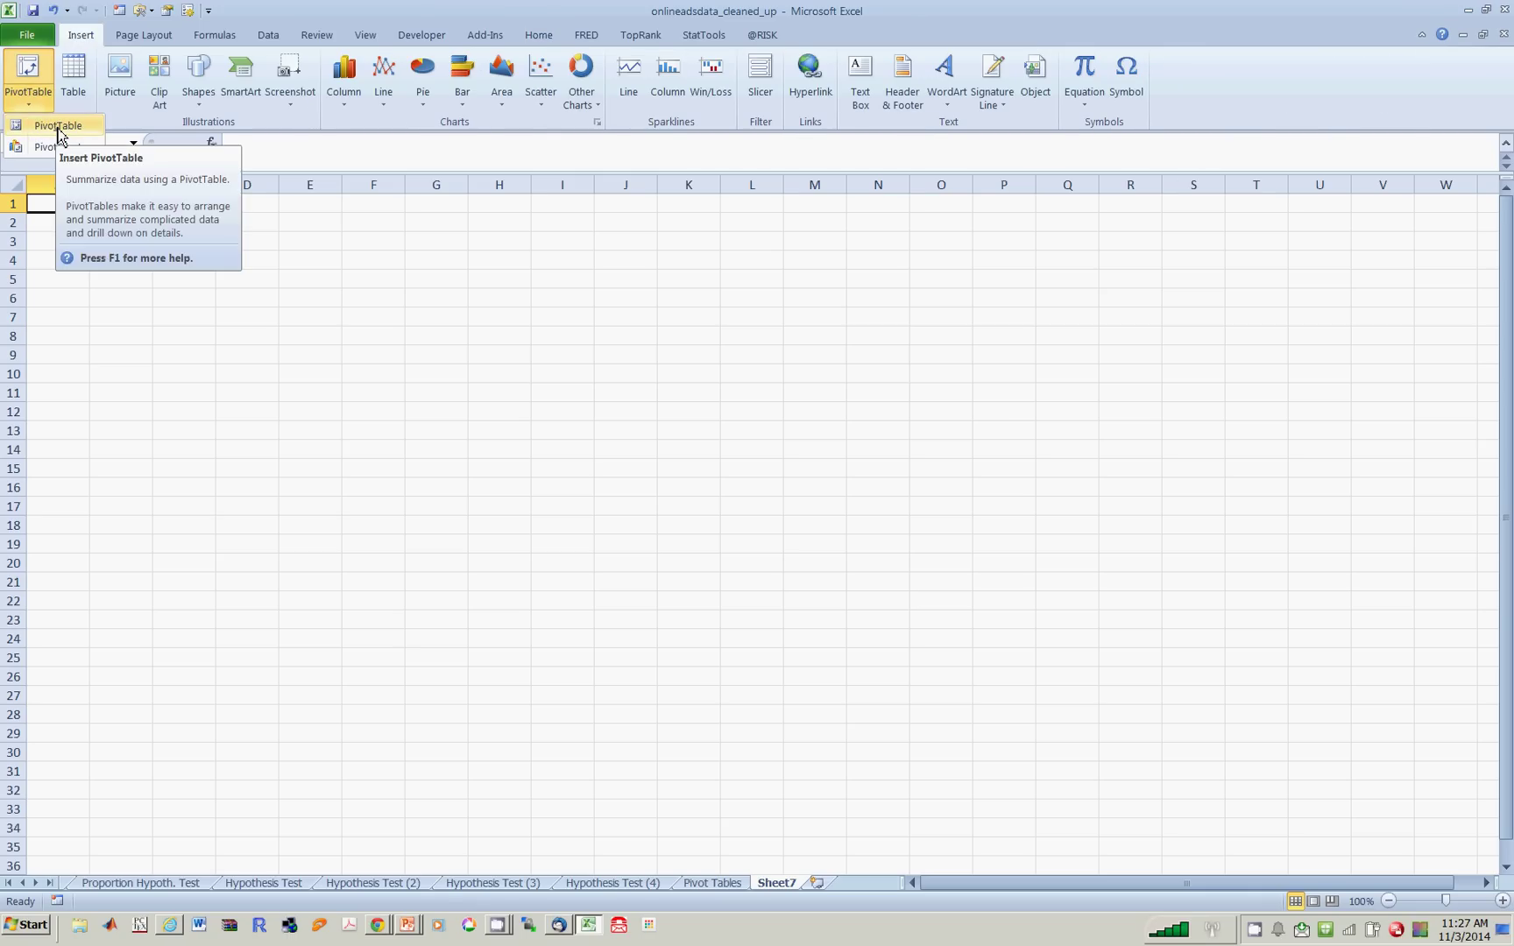
{"action": "left_click", "coordinate": [58, 131]}
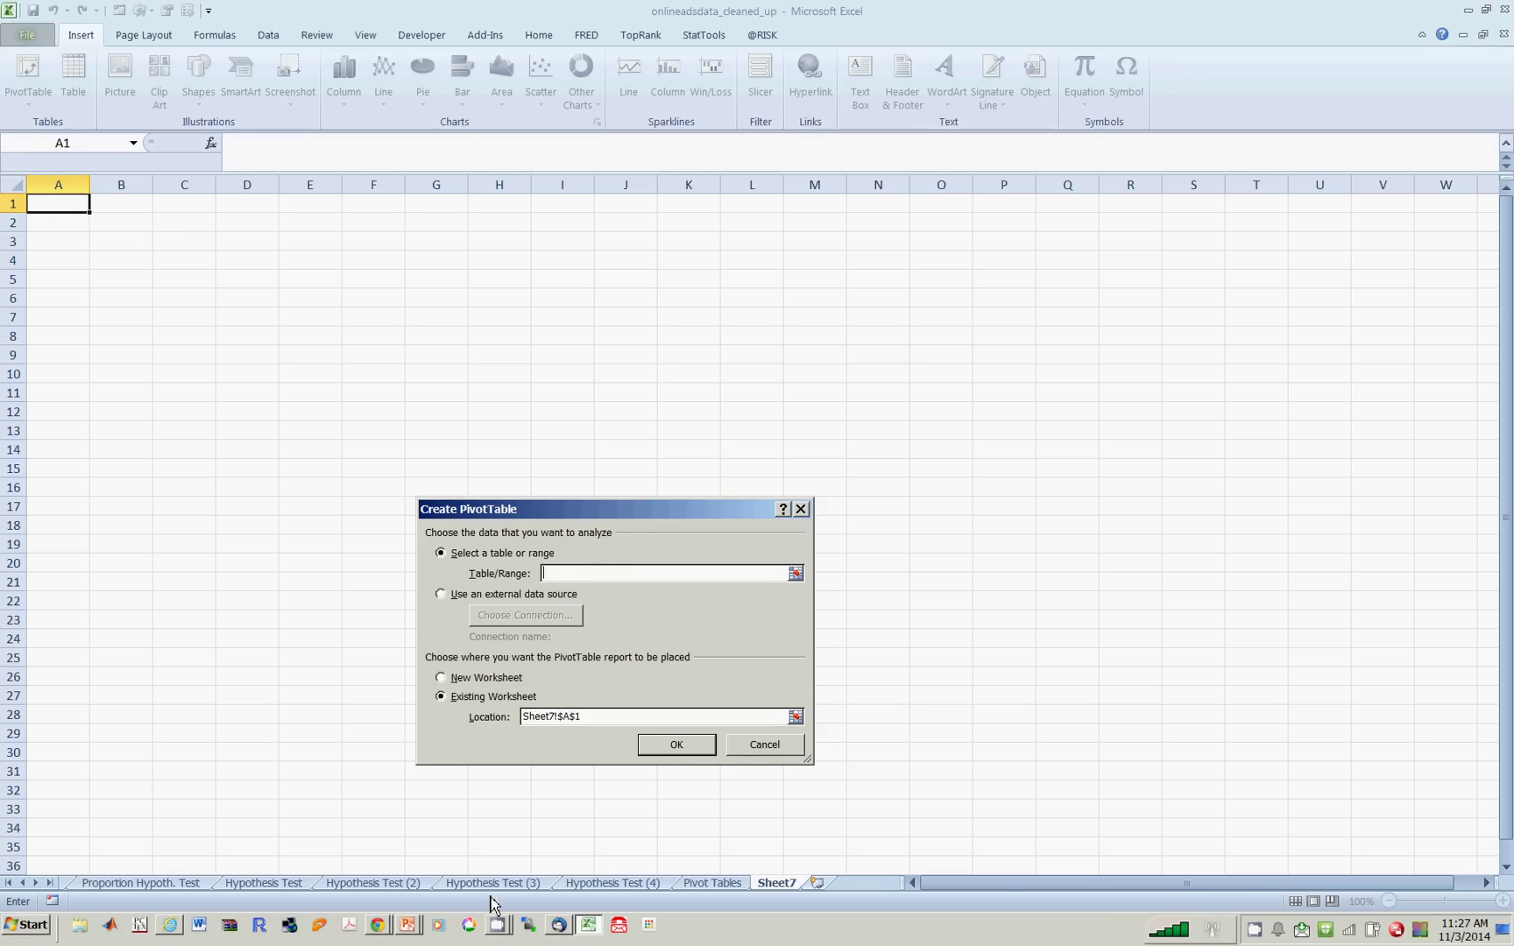
Use 'Data set 2'!A1:P801 as the source and create the PivotTable at Sheet7 A1
{"action": "left_click", "coordinate": [23, 883]}
{"action": "left_click", "coordinate": [22, 883]}
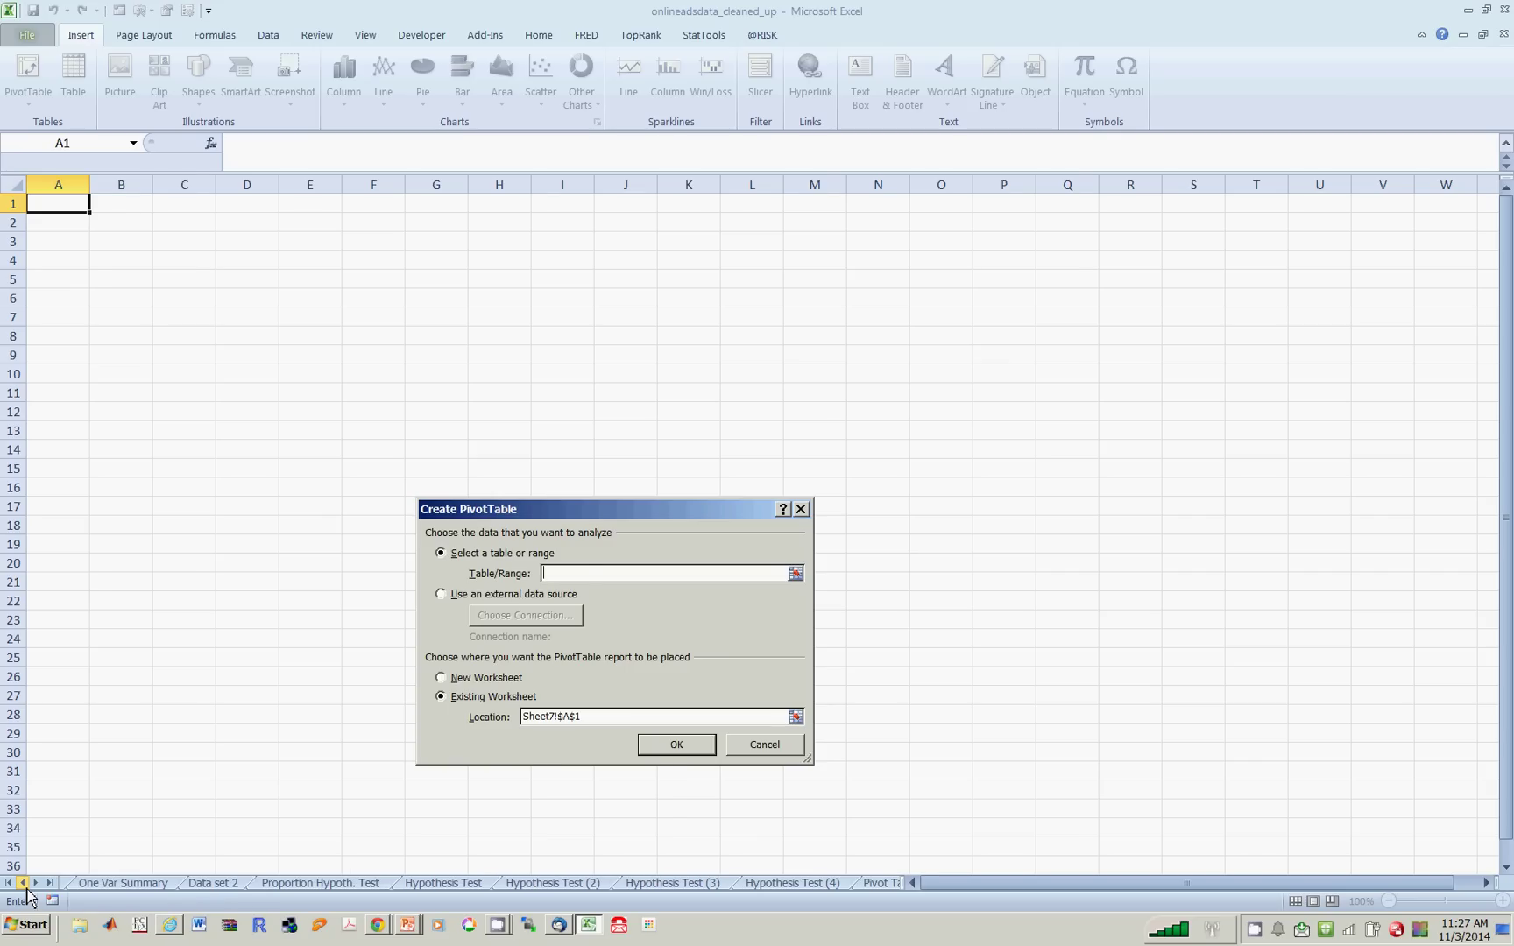
{"action": "left_click", "coordinate": [238, 883]}
{"action": "left_click", "coordinate": [52, 201]}
{"action": "key", "text": "Left"}
{"action": "key", "text": "Left"}
{"action": "key", "text": "Left"}
{"action": "key", "text": "Left"}
{"action": "key", "text": "Left"}
{"action": "key", "text": "ctrl+shift+Right"}
{"action": "key", "text": "ctrl+shift+Down"}
{"action": "key", "text": "F4"}
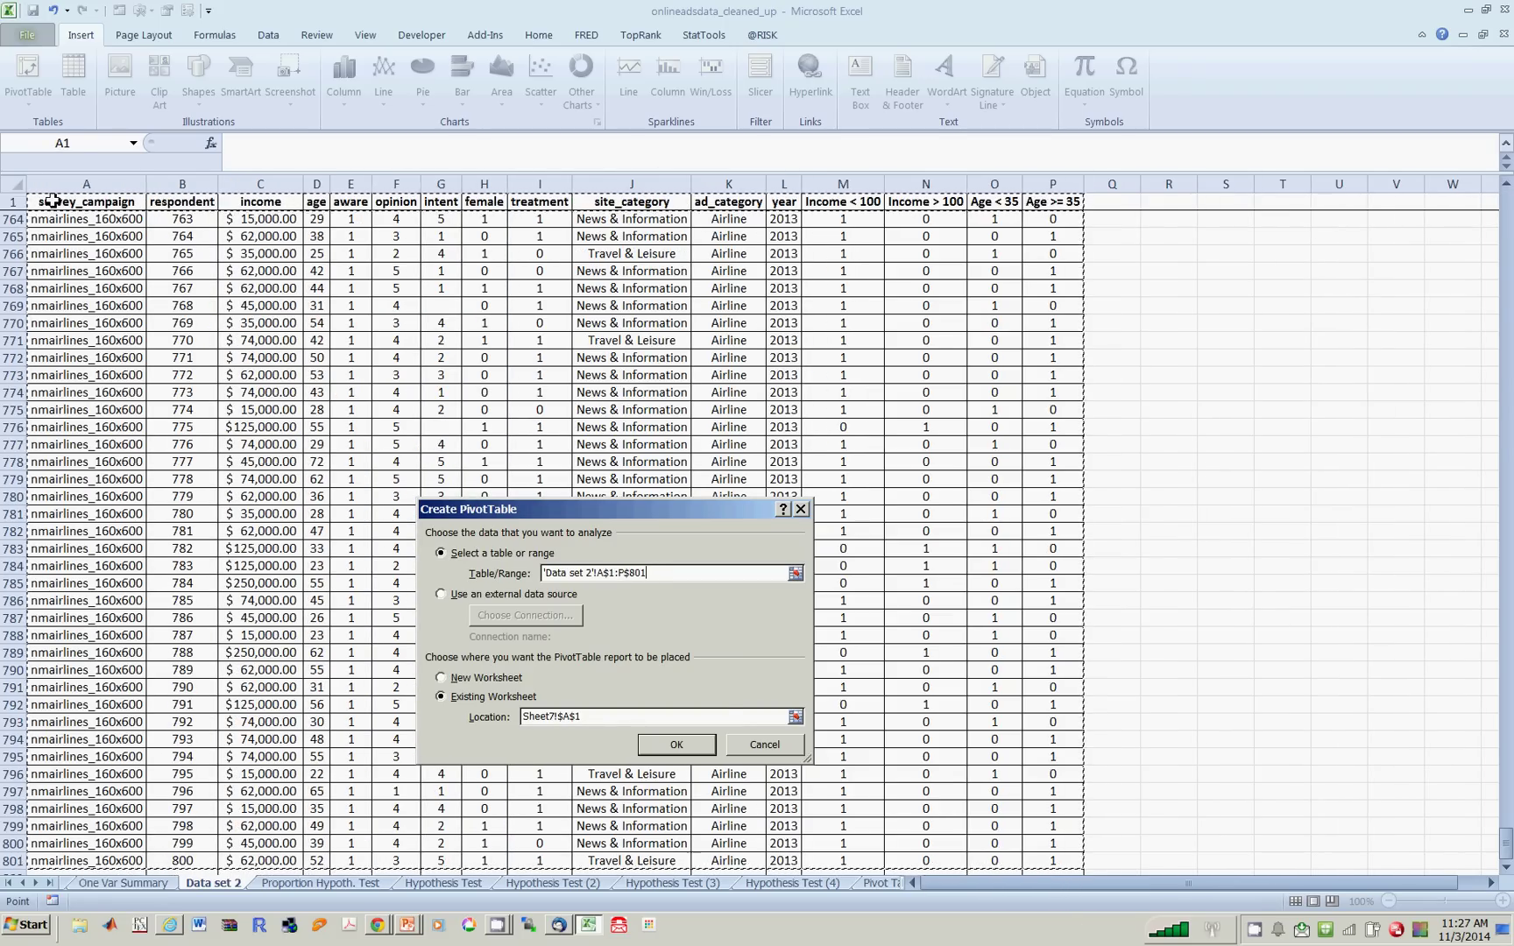
{"action": "left_click", "coordinate": [675, 745]}
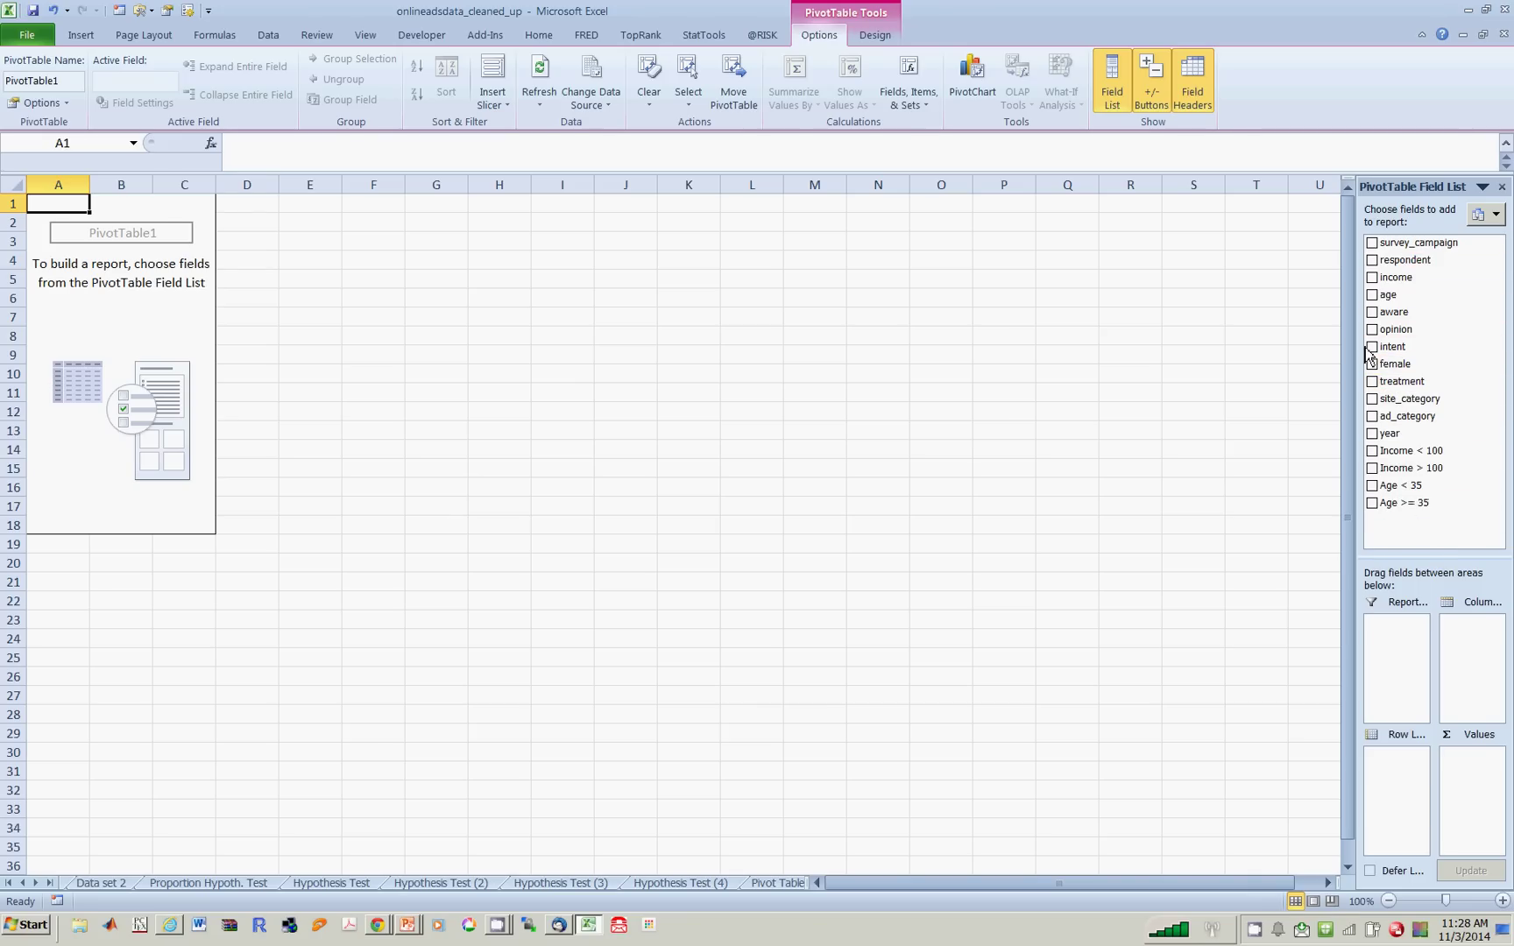
Place treatment in Rows, female in Columns, and intent in Values
{"action": "left_click_drag", "start_coordinate": [1376, 386], "coordinate": [1382, 797]}
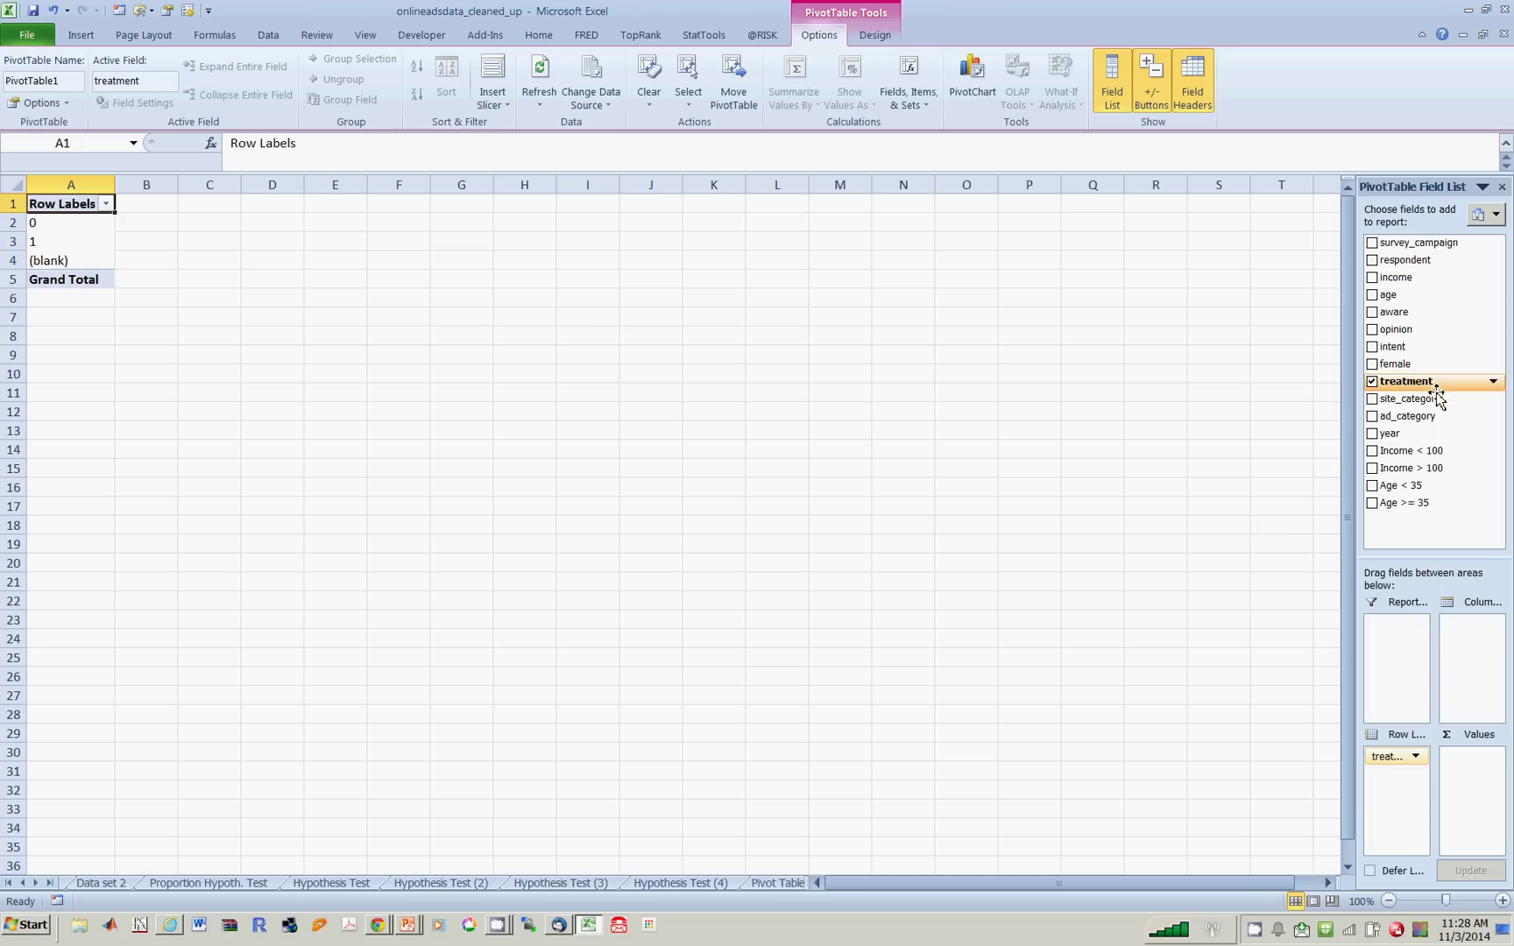
{"action": "left_click_drag", "start_coordinate": [1420, 368], "coordinate": [1456, 632]}
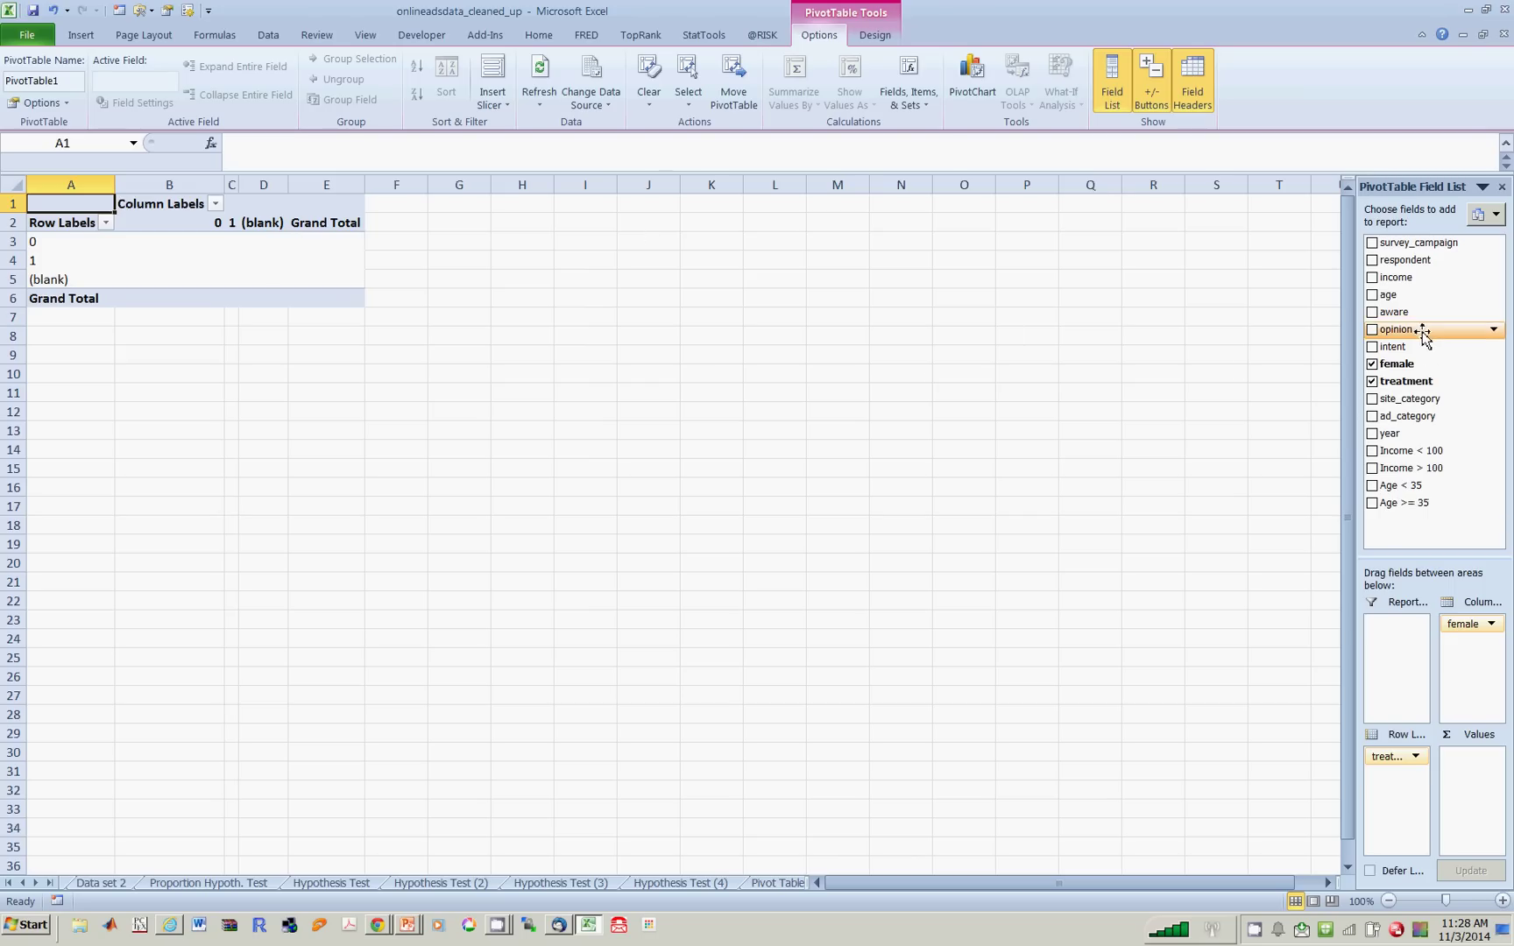
{"action": "left_click_drag", "start_coordinate": [1412, 347], "coordinate": [1461, 791]}
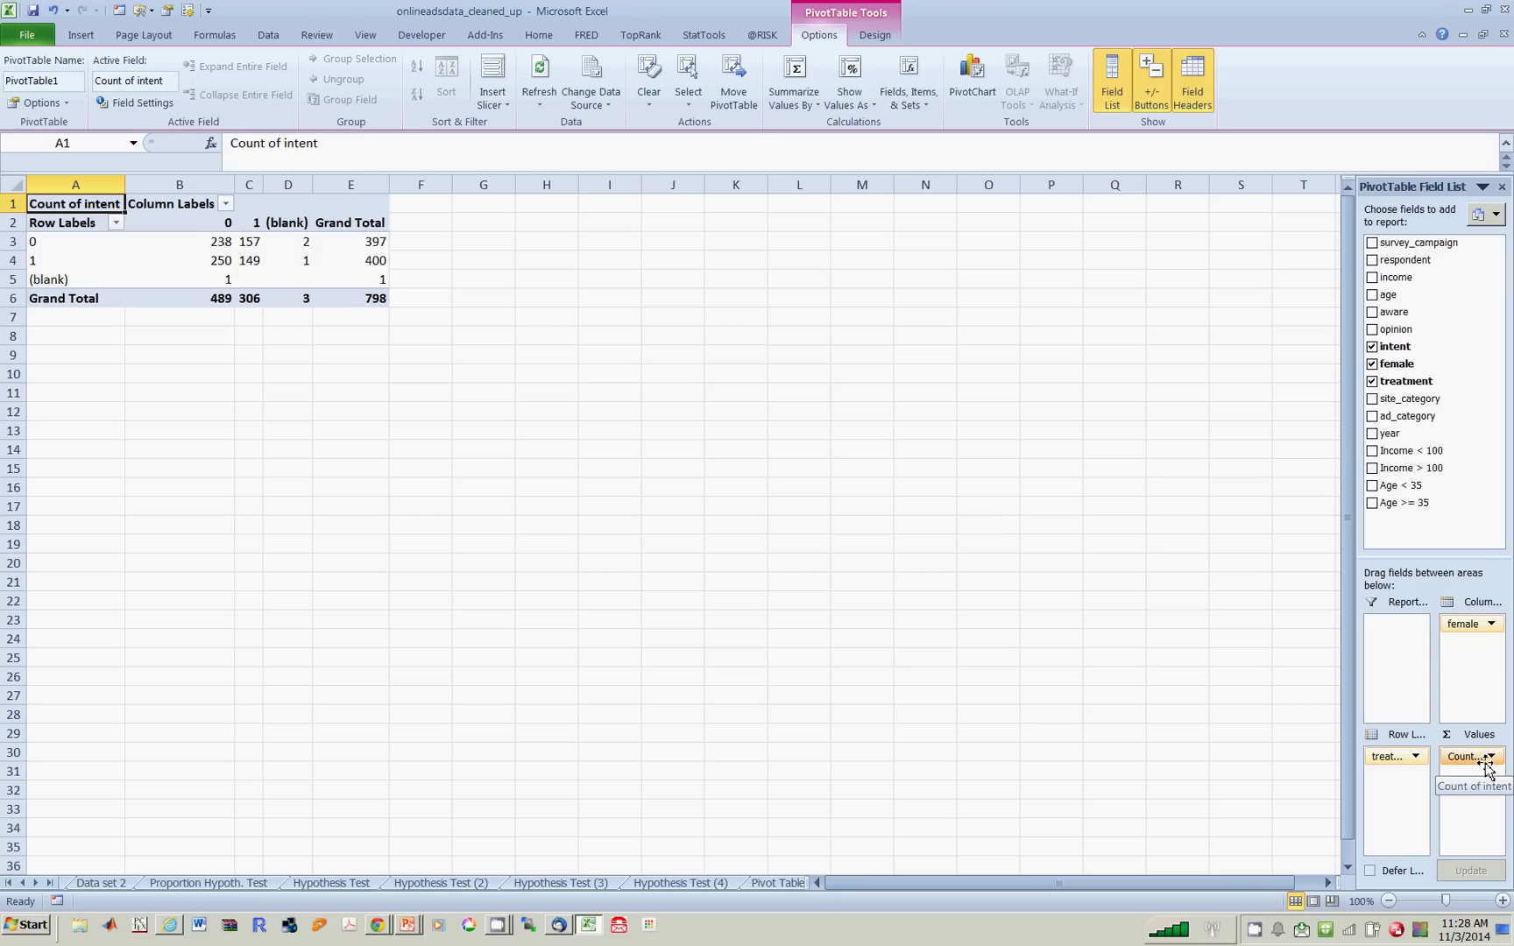
{"action": "left_click", "coordinate": [224, 246]}
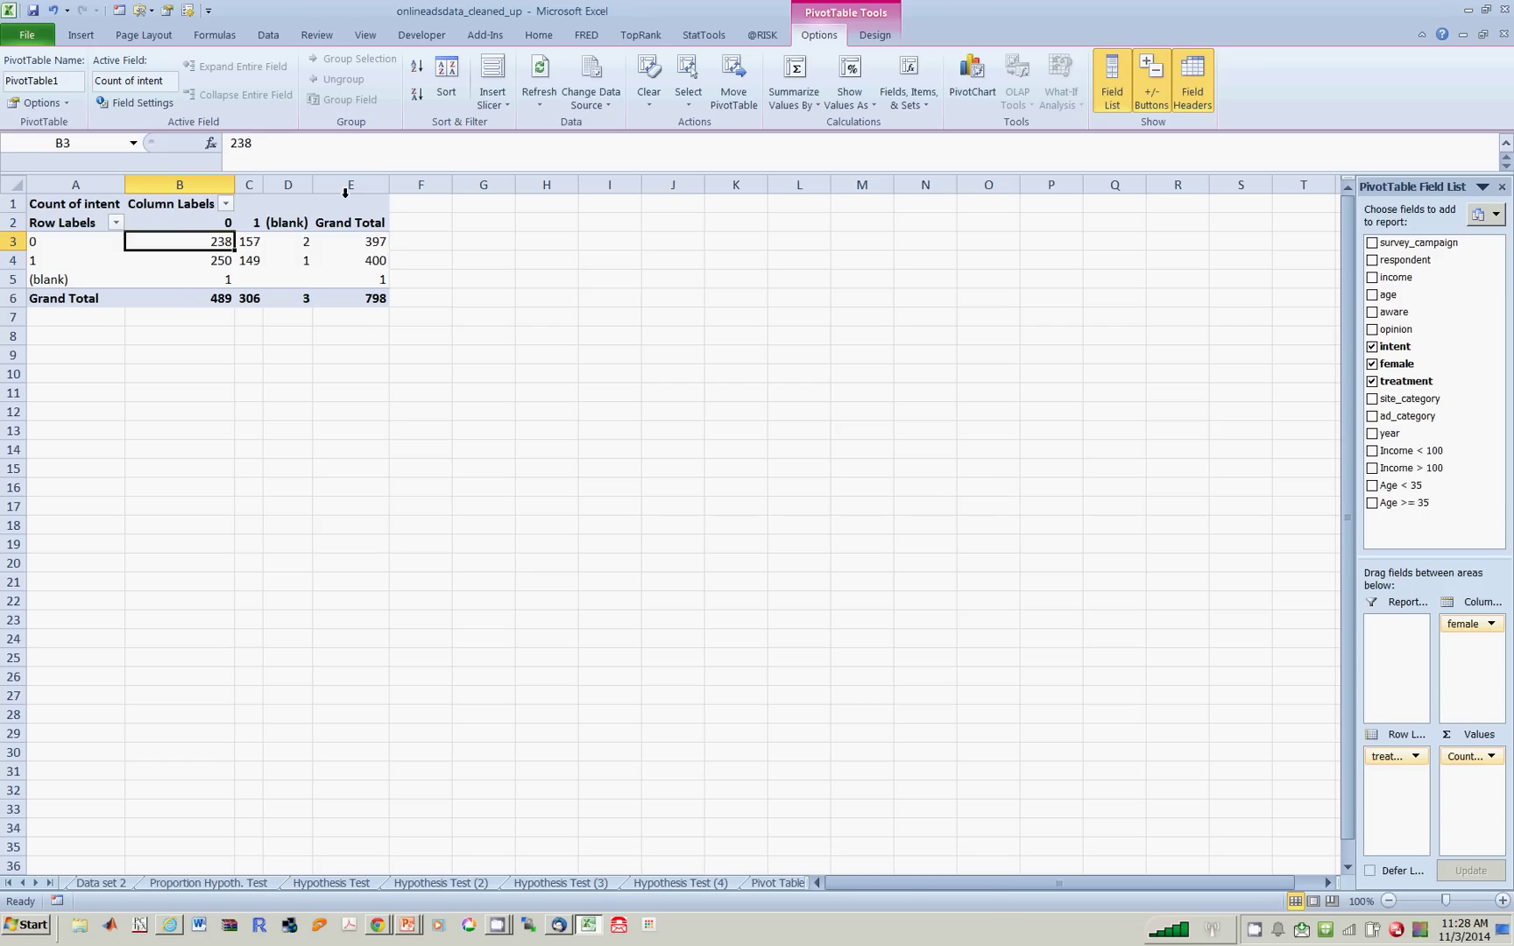
{"action": "key", "text": "Left"}
{"action": "key", "text": "Right"}
{"action": "key", "text": "Left"}
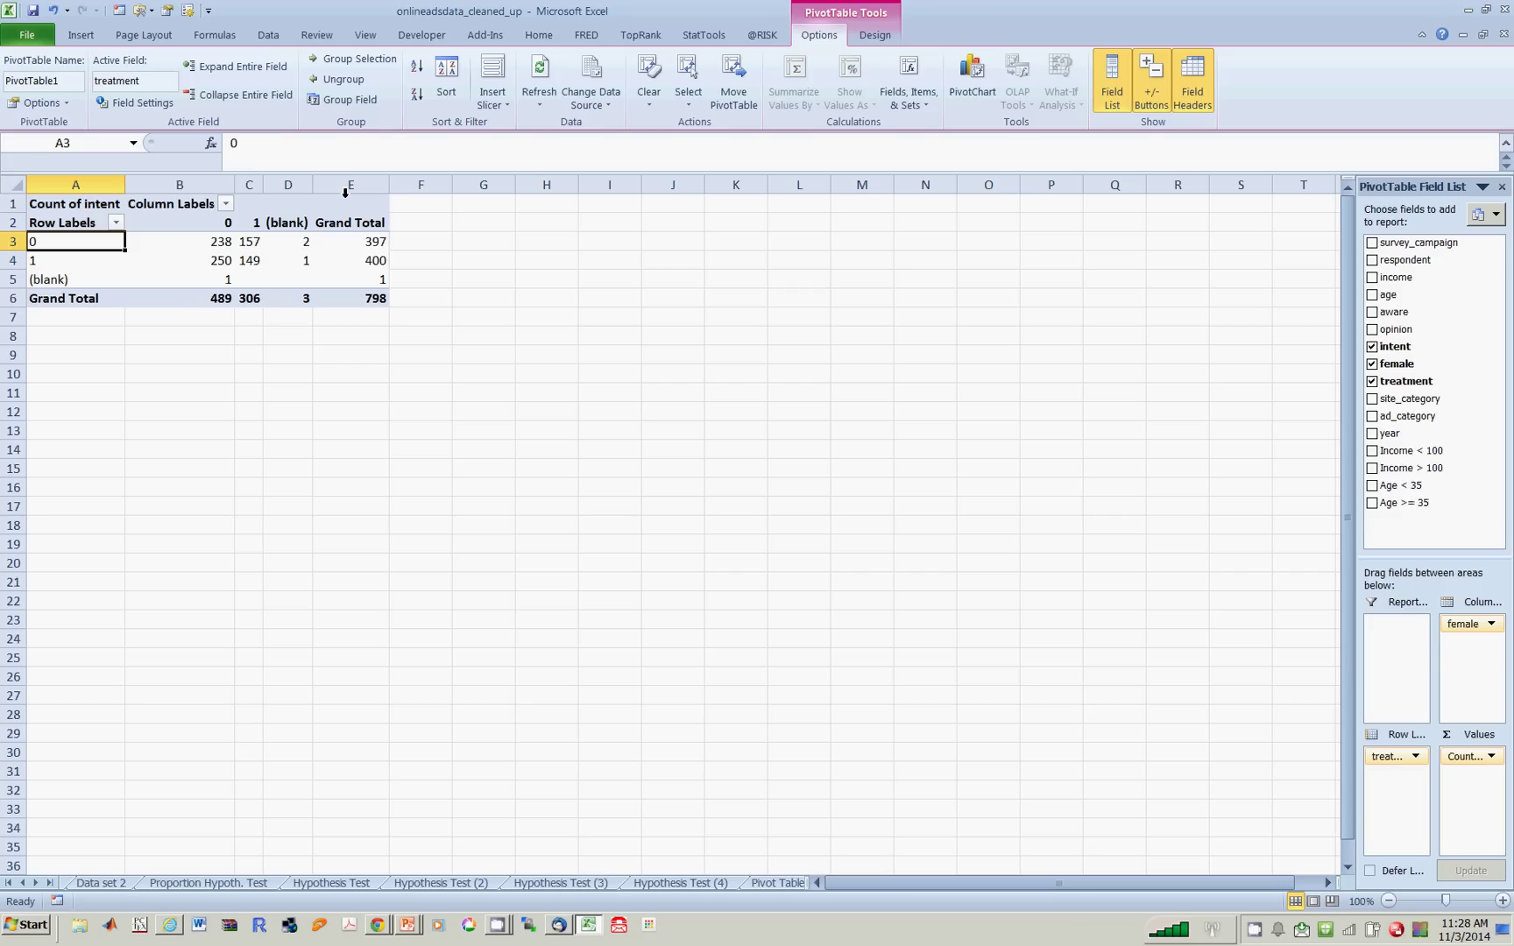
{"action": "key", "text": "Right"}
{"action": "key", "text": "Left"}
{"action": "key", "text": "Right"}
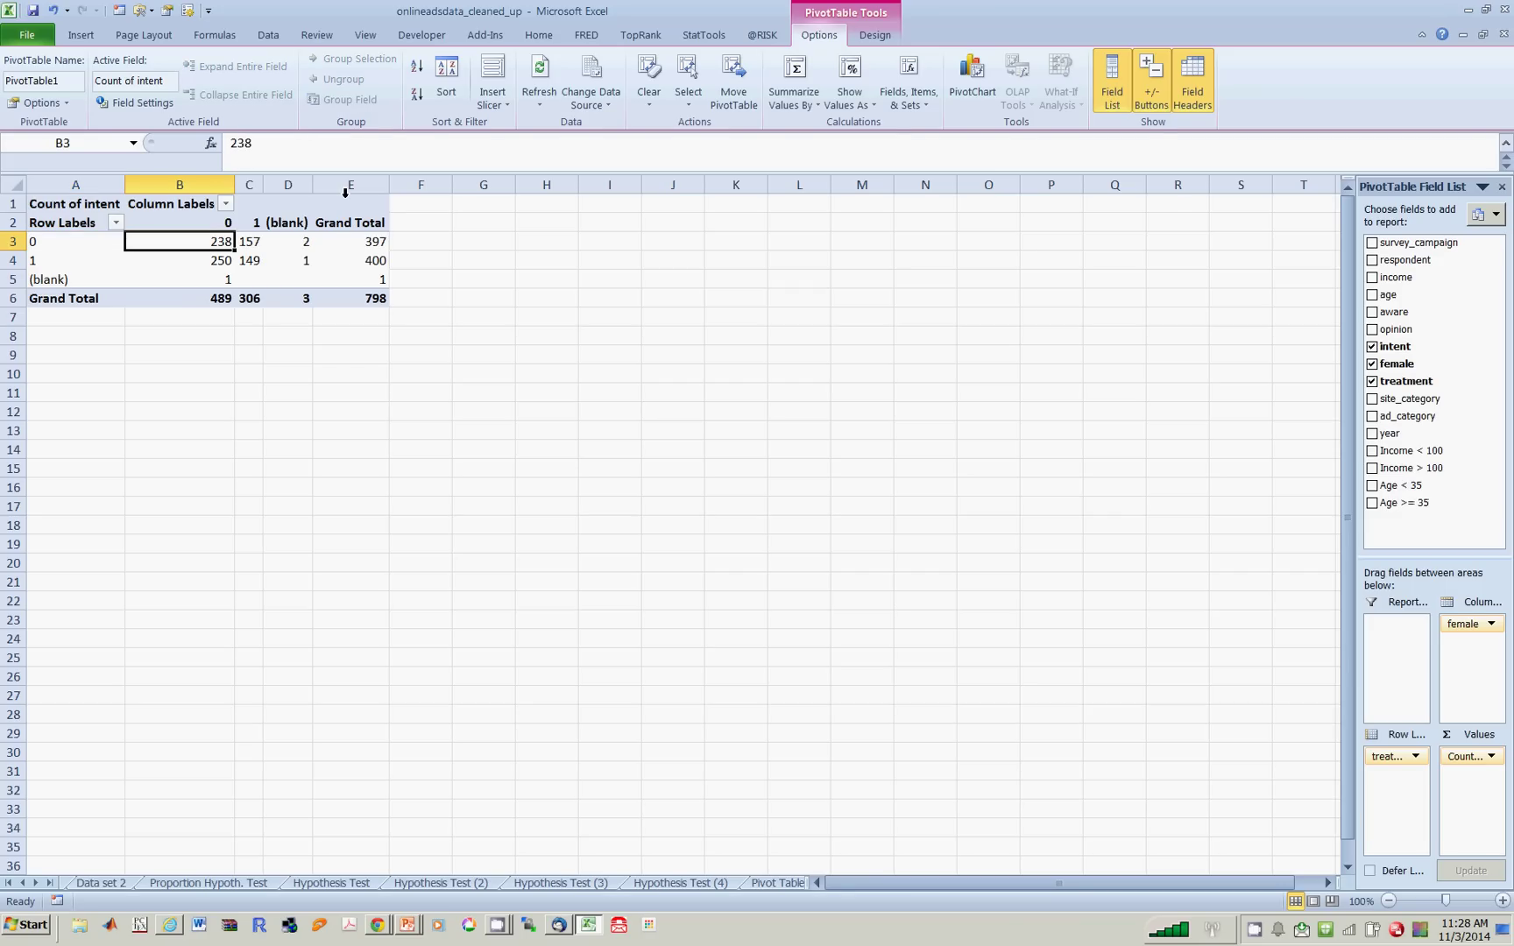
{"action": "key", "text": "Right"}
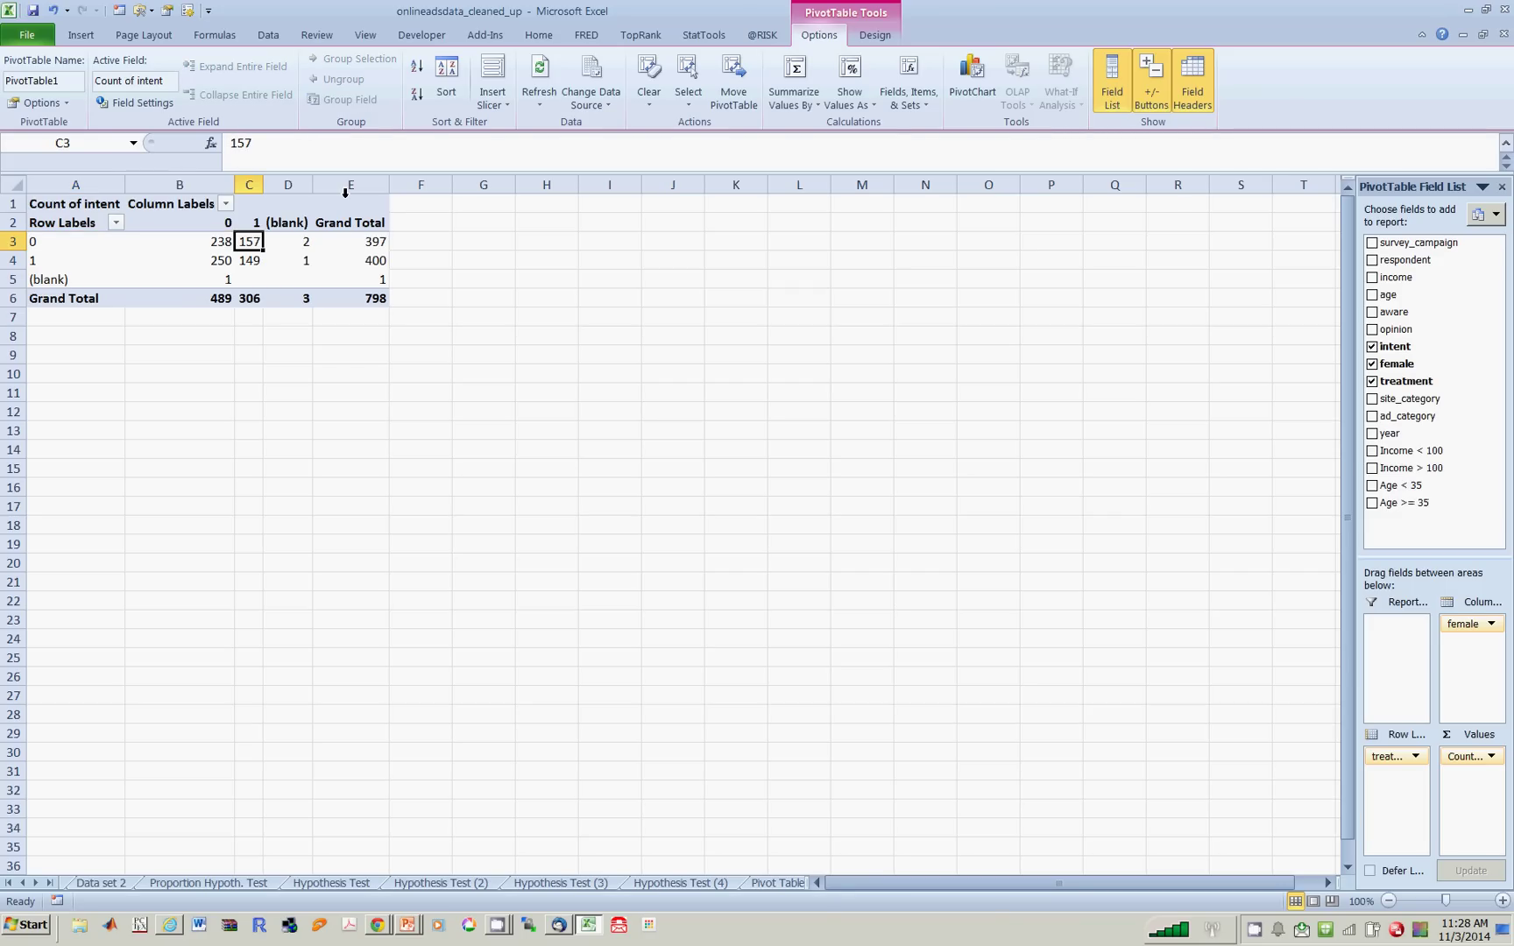
{"action": "key", "text": "Left"}
{"action": "key", "text": "Left"}
{"action": "key", "text": "Right"}
{"action": "key", "text": "Right"}
{"action": "key", "text": "Left"}
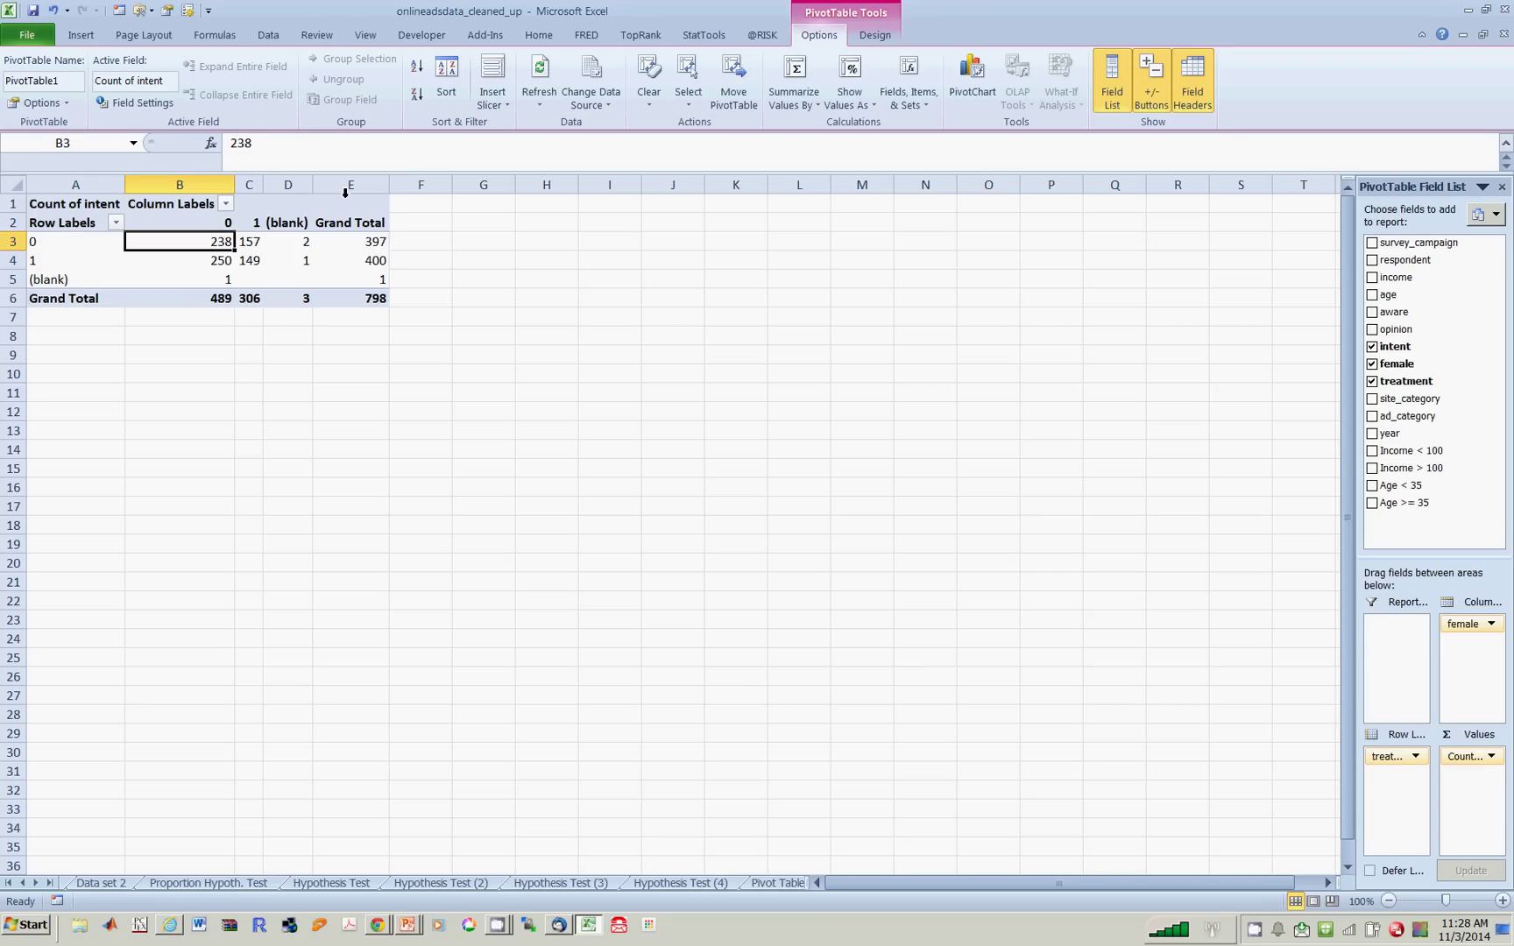
{"action": "key", "text": "Left"}
{"action": "key", "text": "Down"}
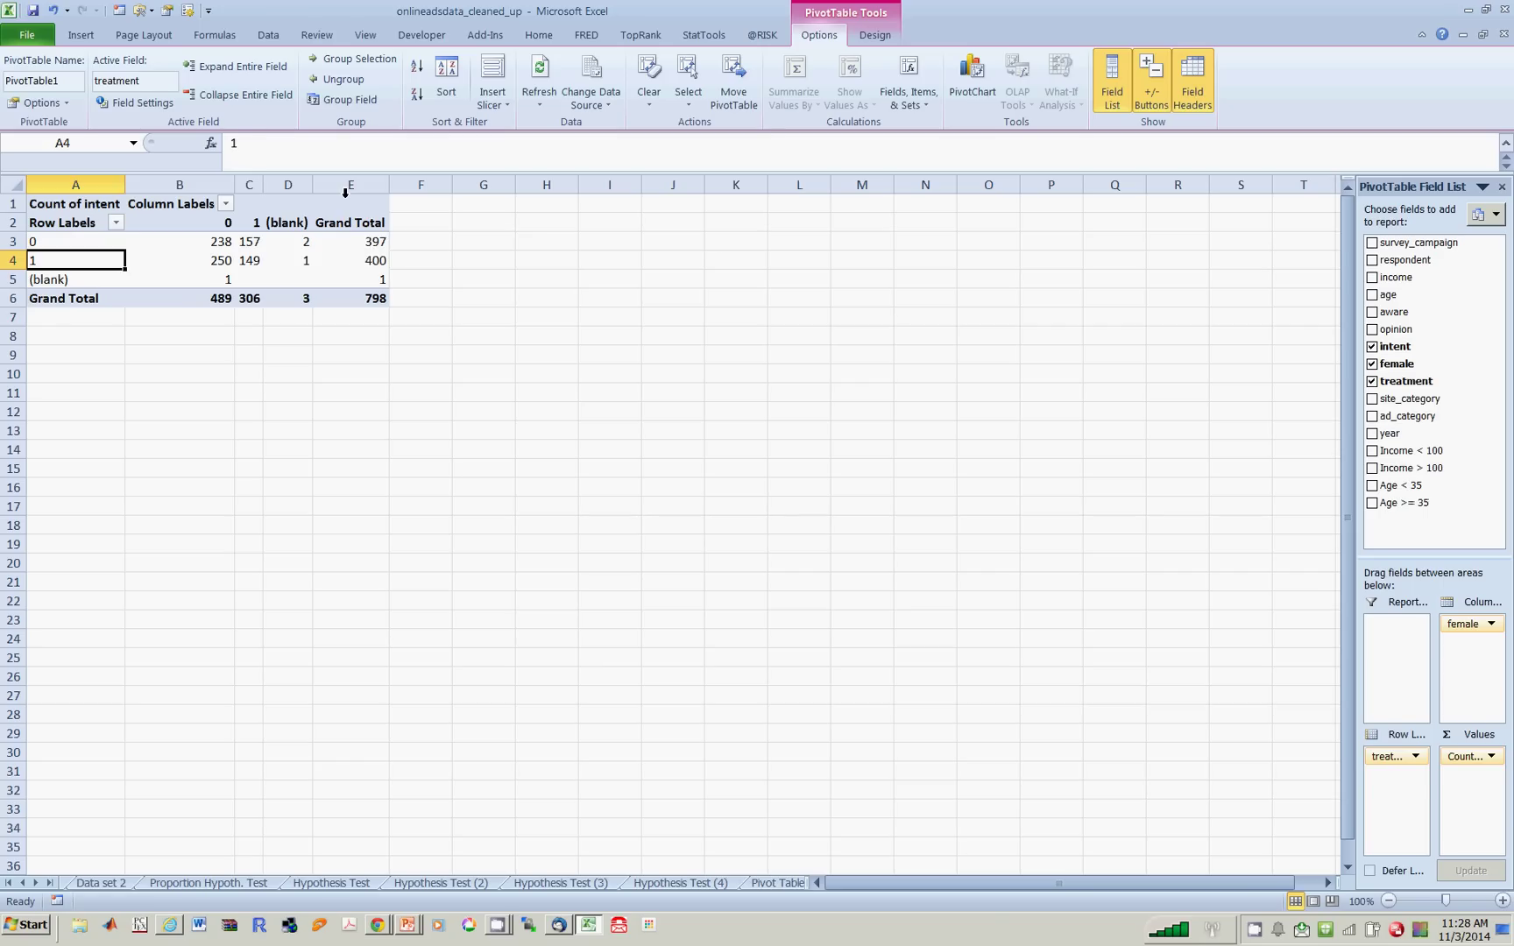
{"action": "key", "text": "Right"}
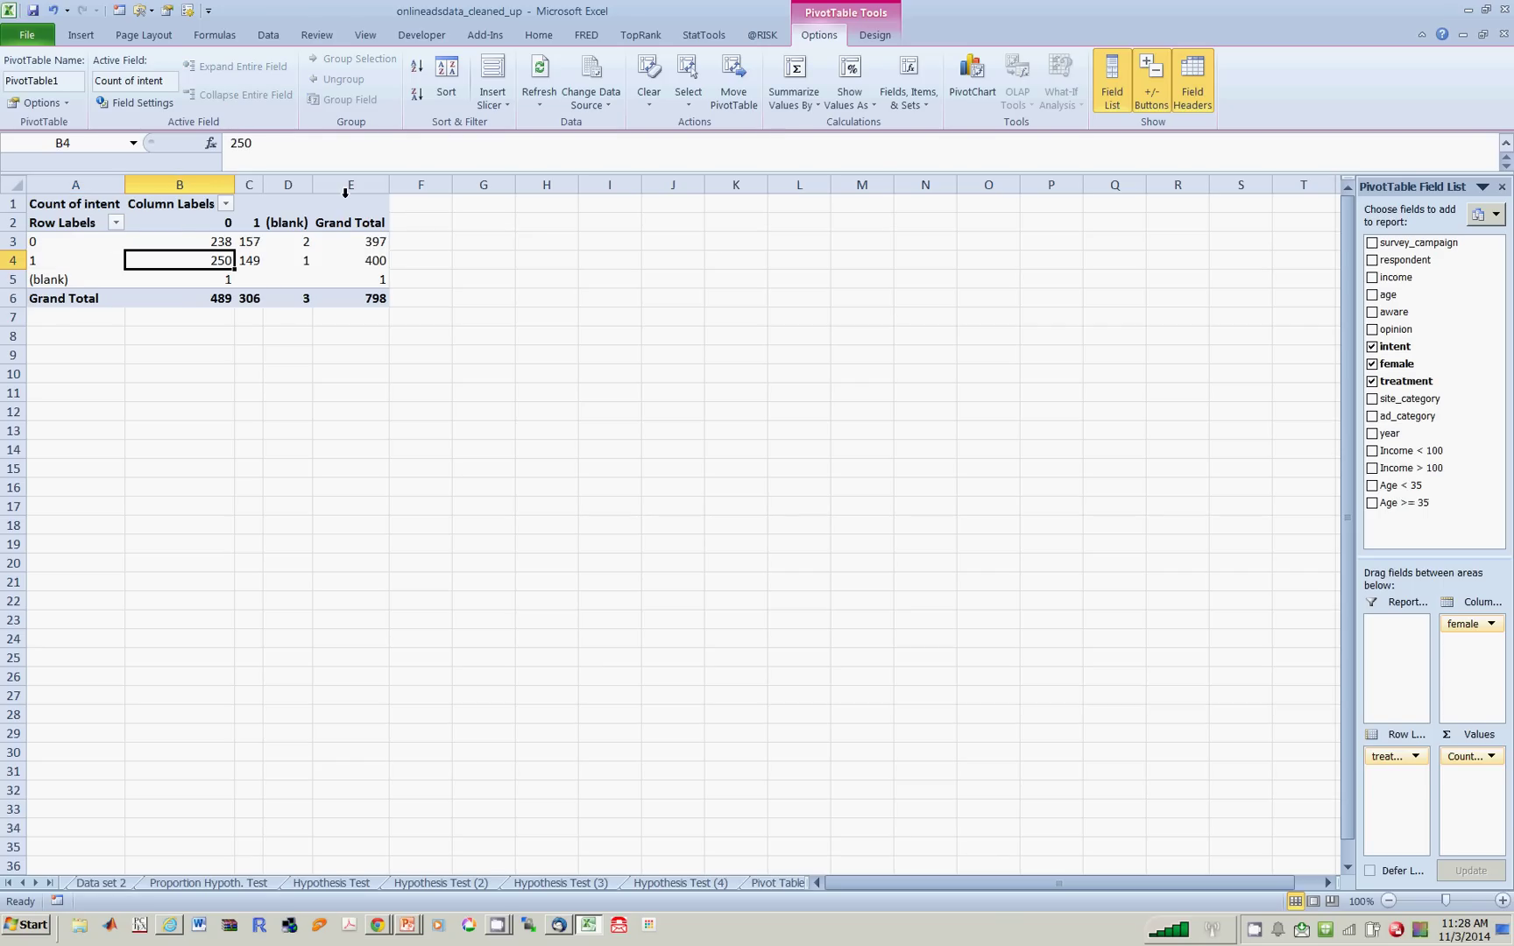
{"action": "key", "text": "Right"}
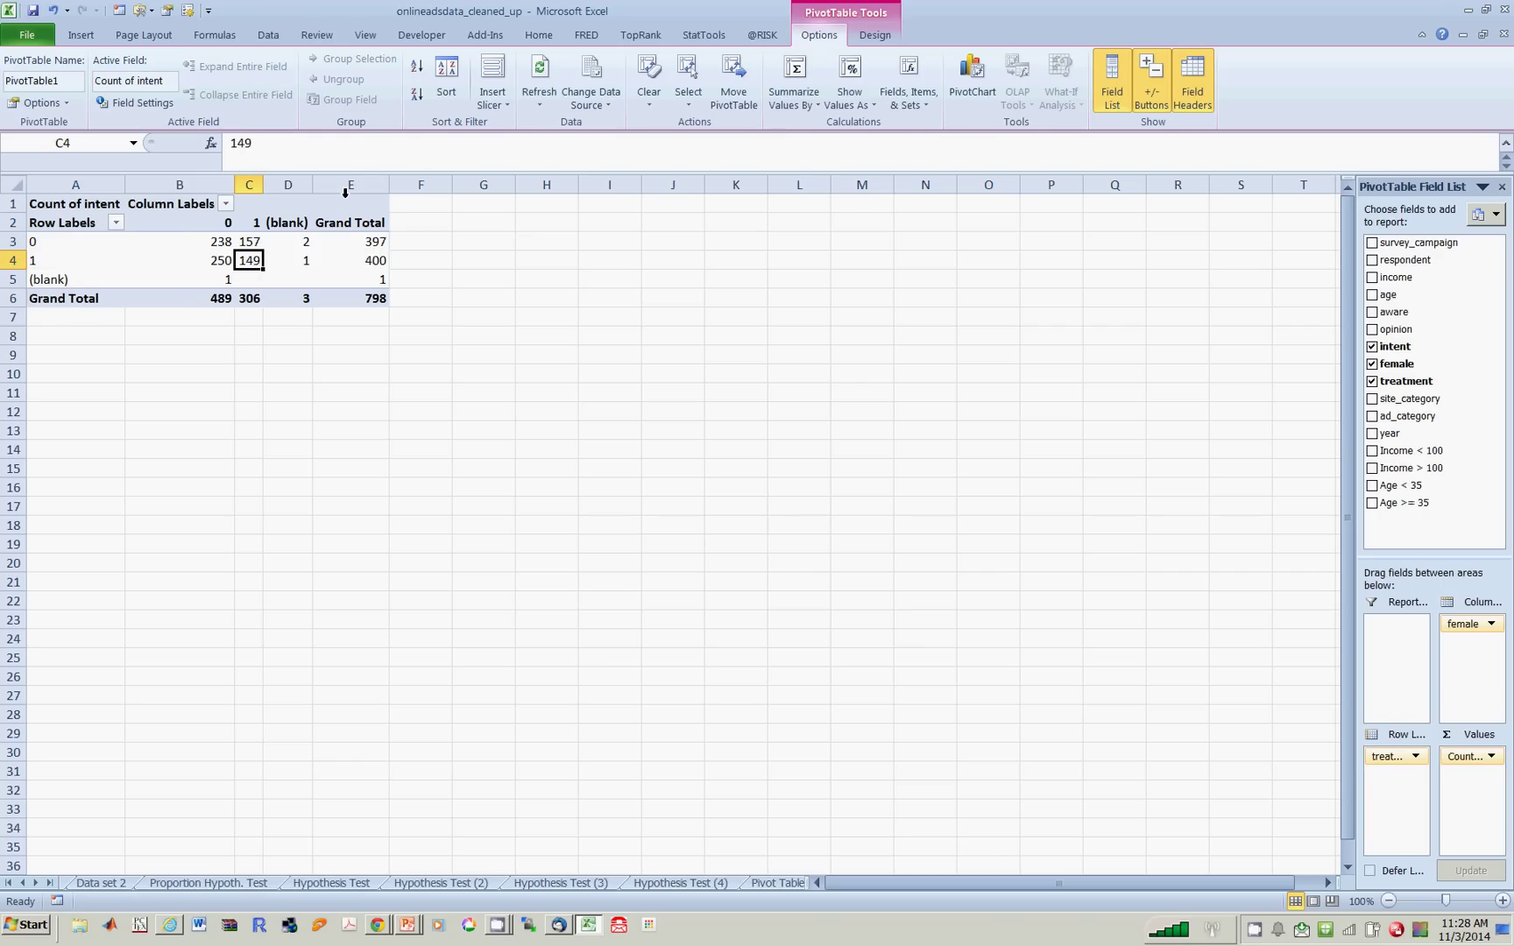
Change the intent values field to summarize by Average instead of Count
{"action": "left_click", "coordinate": [1485, 757]}
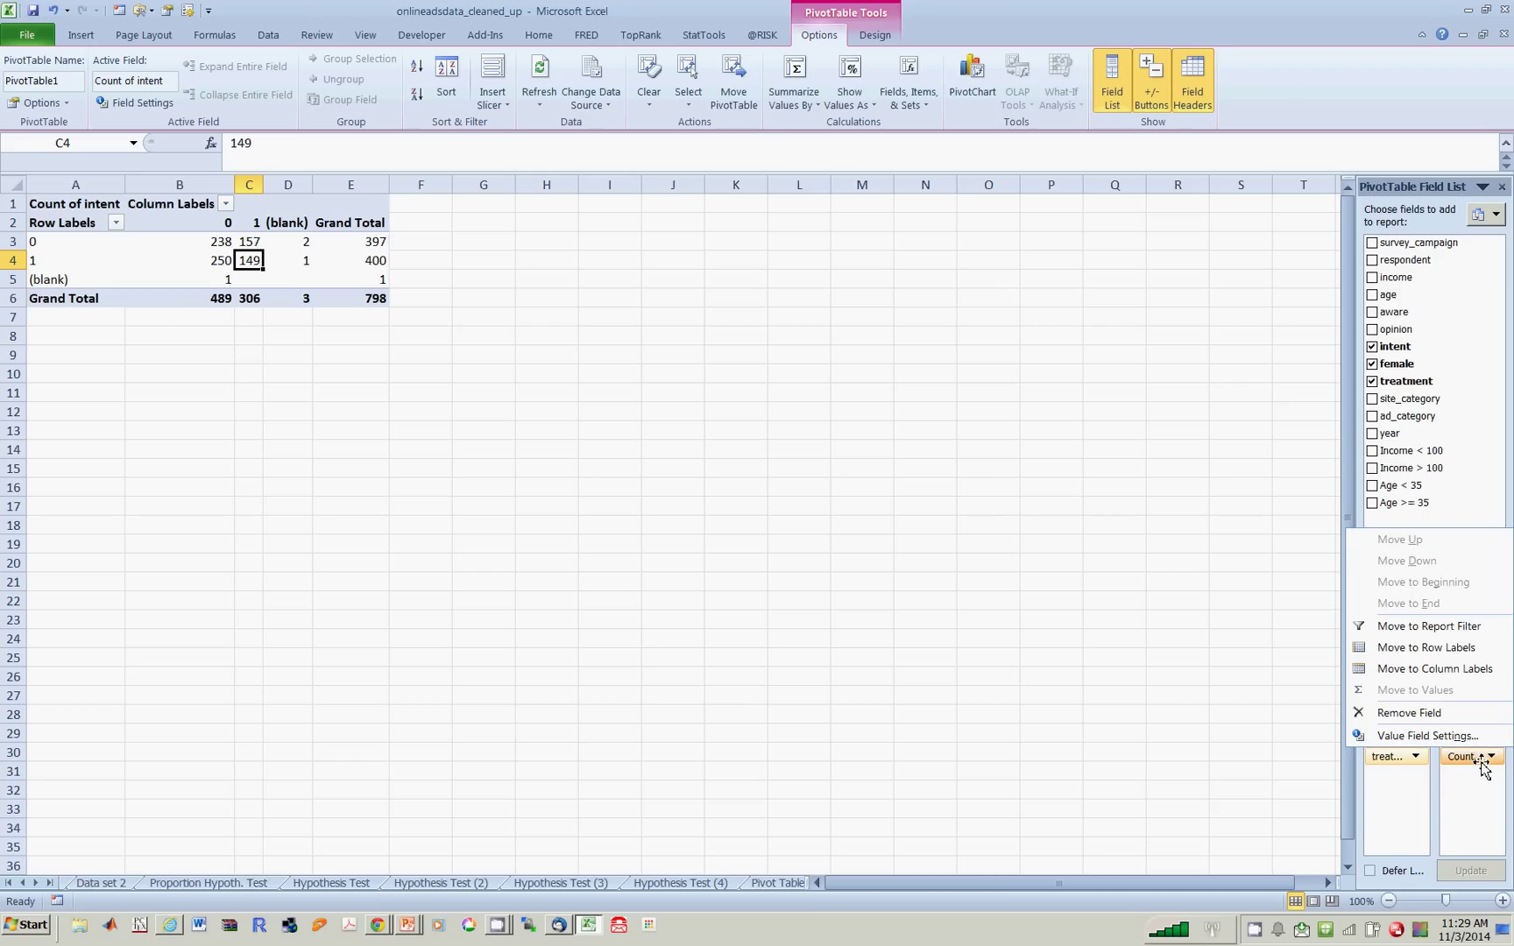
{"action": "left_click", "coordinate": [1438, 736]}
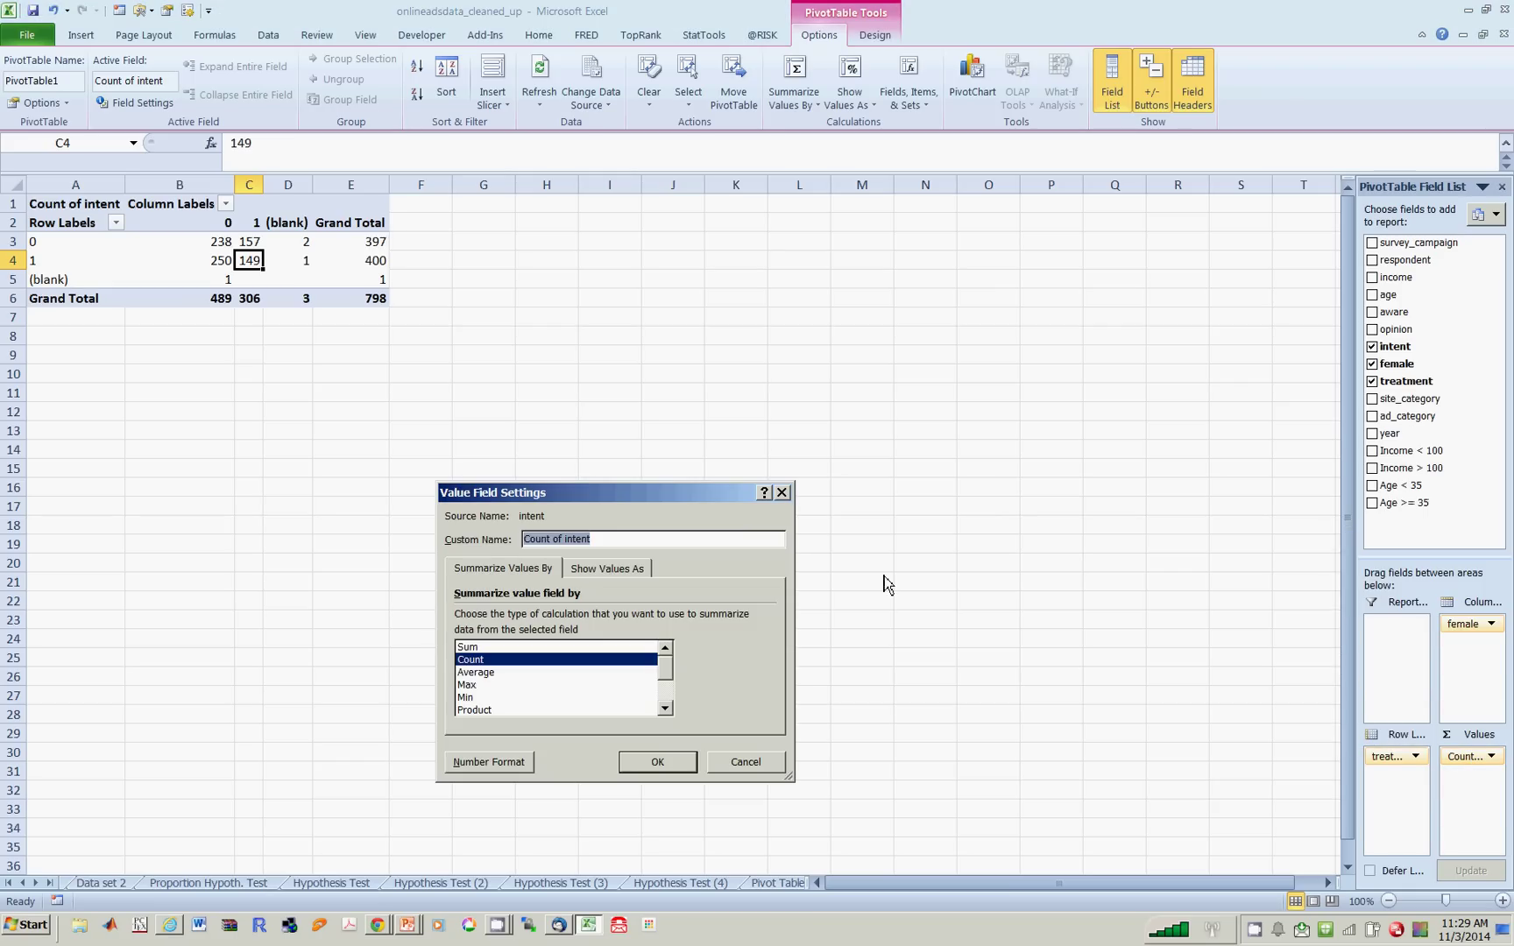
{"action": "left_click", "coordinate": [610, 578]}
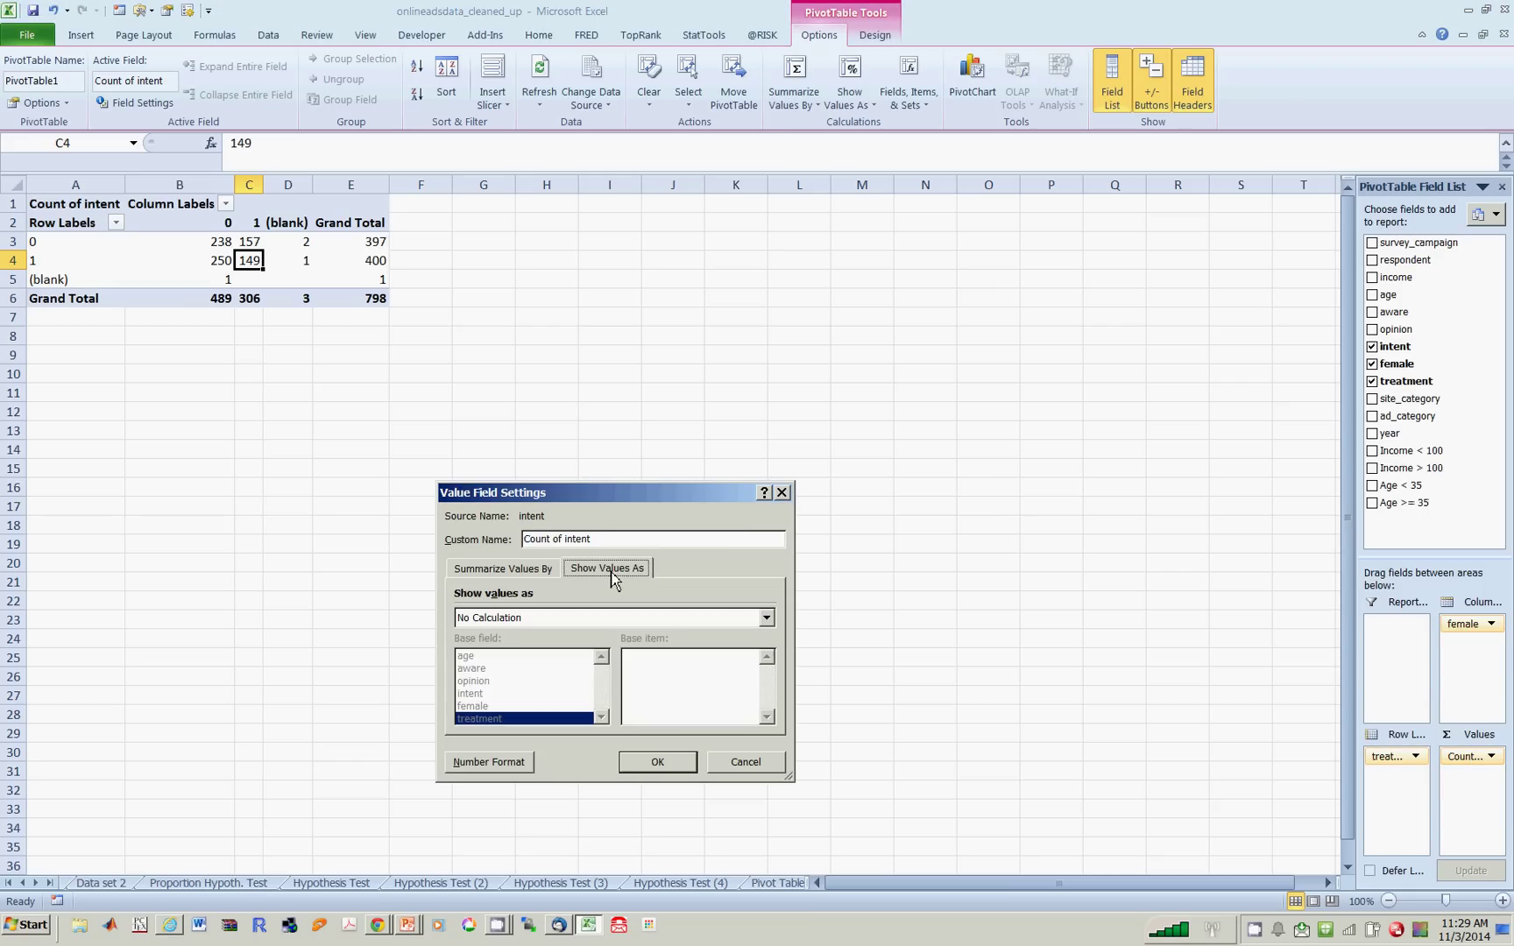
{"action": "left_click", "coordinate": [767, 618]}
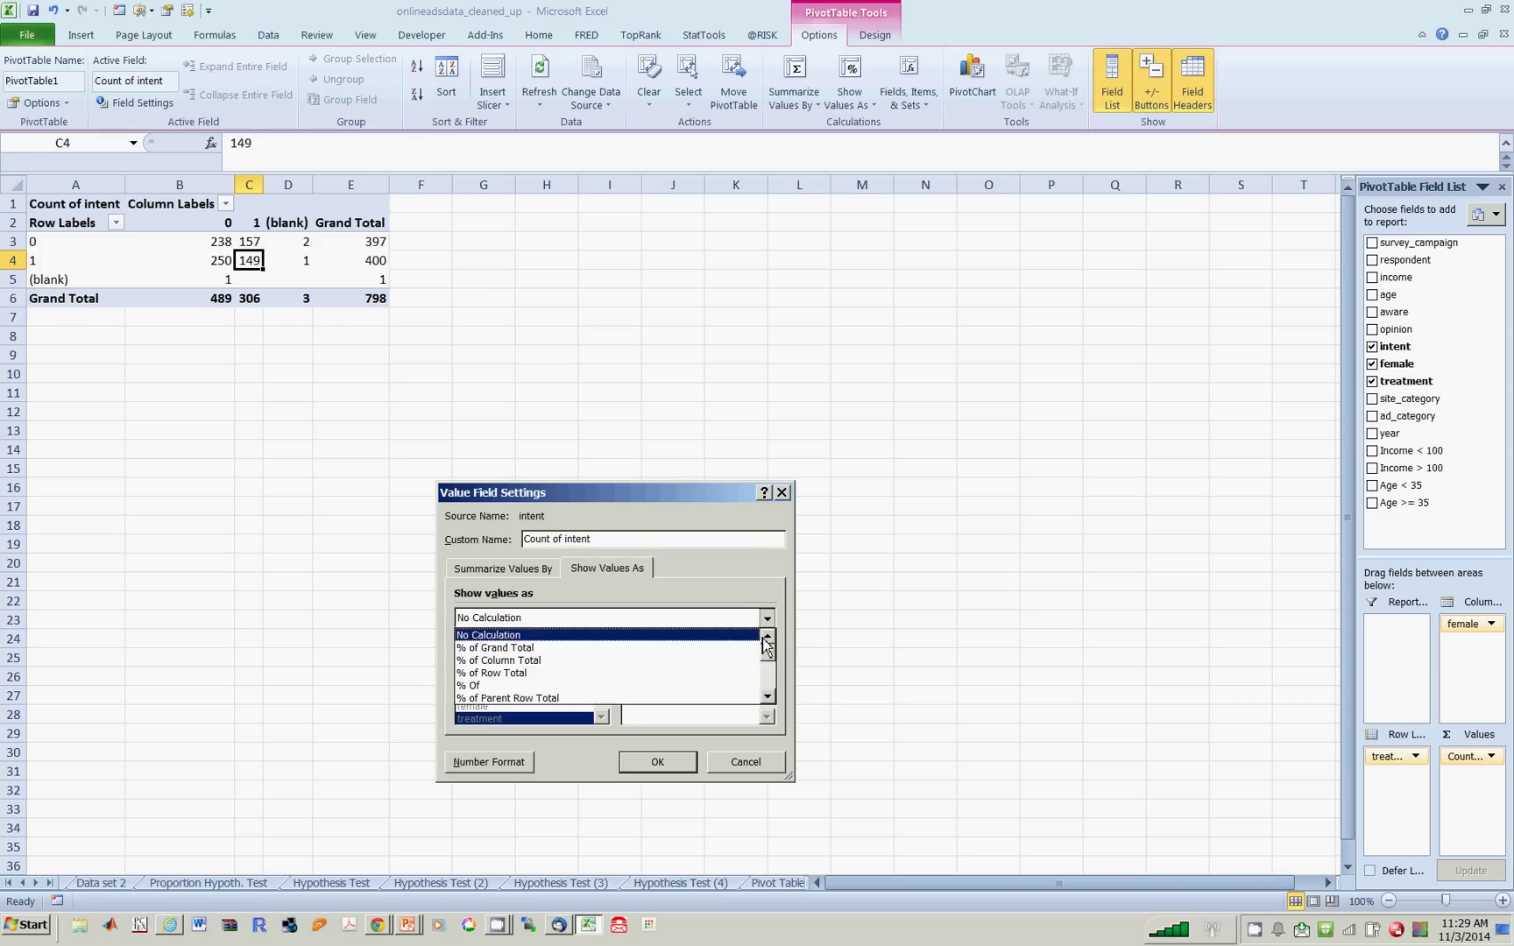
{"action": "left_click", "coordinate": [747, 595]}
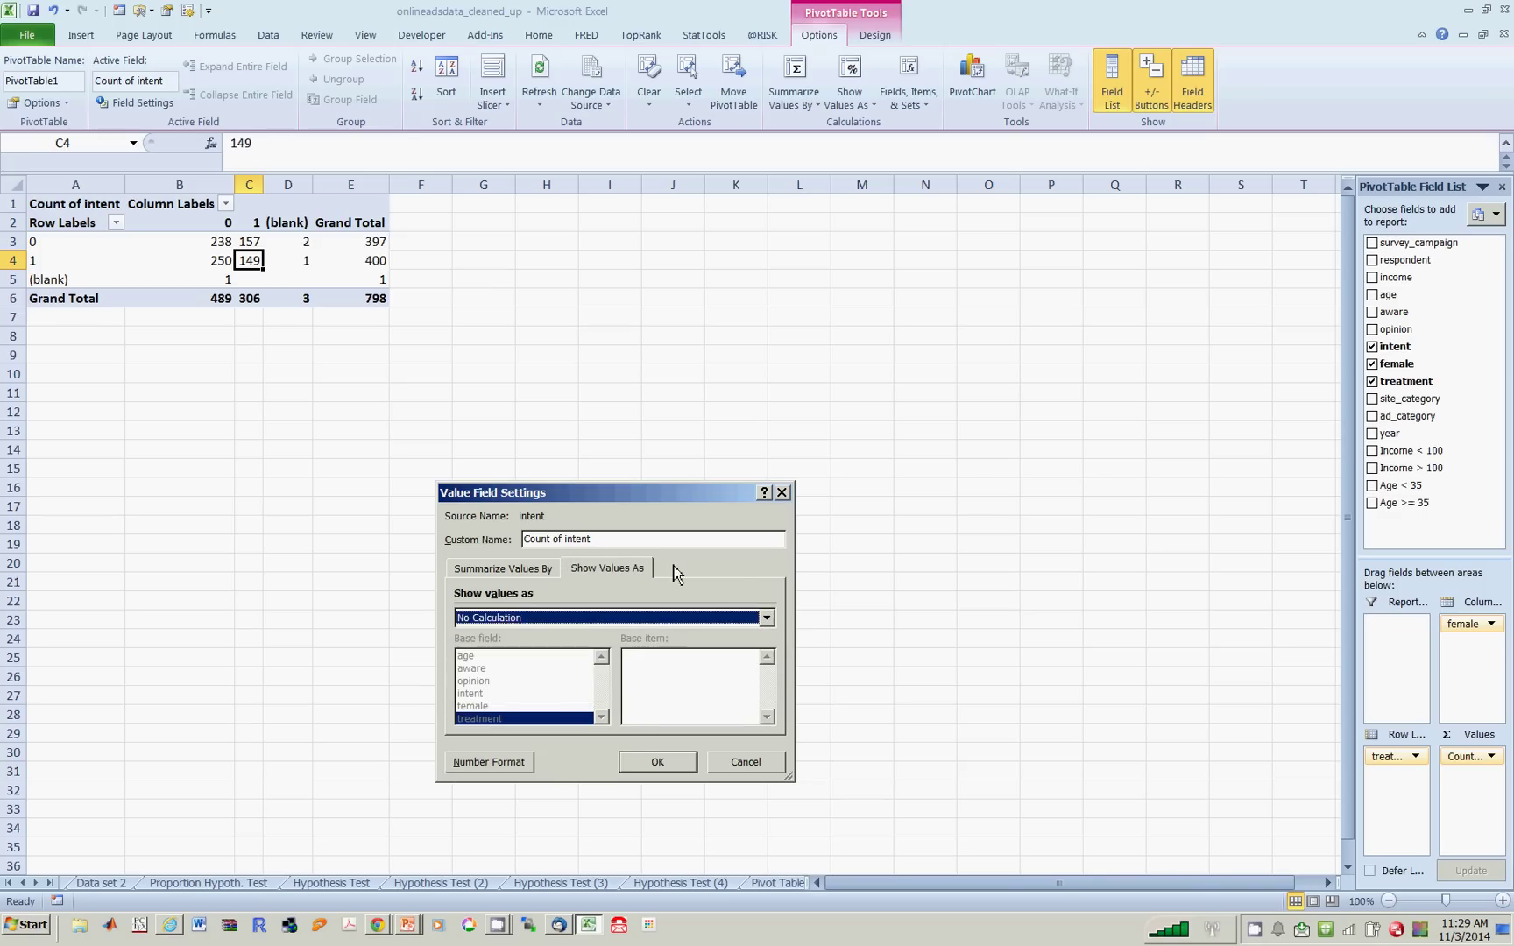
{"action": "left_click", "coordinate": [552, 569]}
{"action": "left_click", "coordinate": [475, 673]}
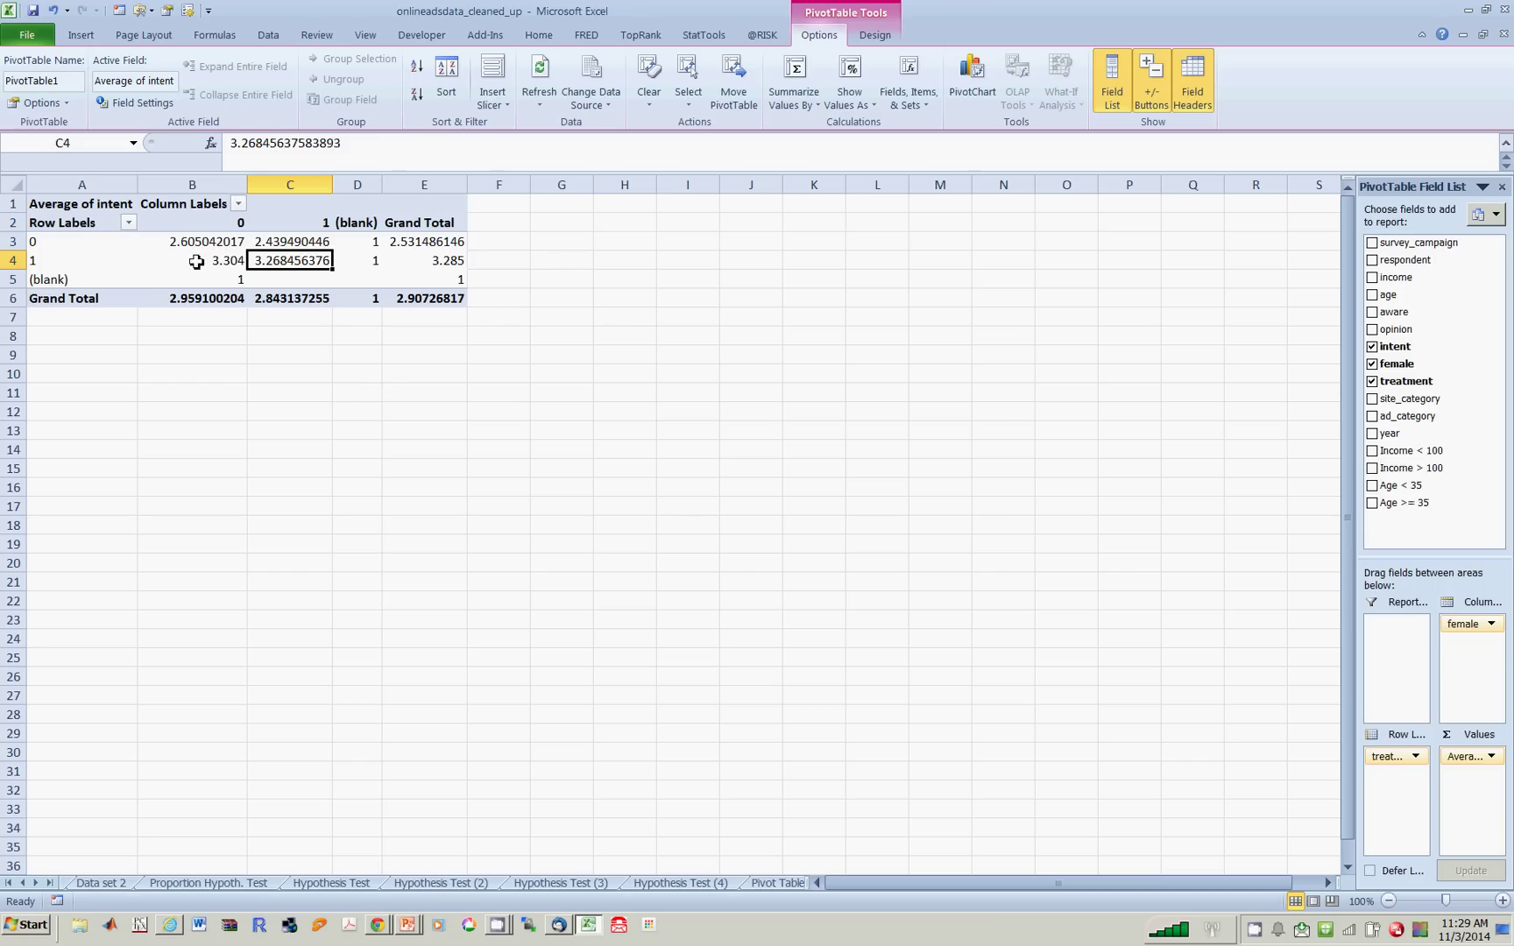
Format pivot columns B through E with the two-decimal Number format
{"action": "left_click_drag", "start_coordinate": [163, 185], "coordinate": [459, 149]}
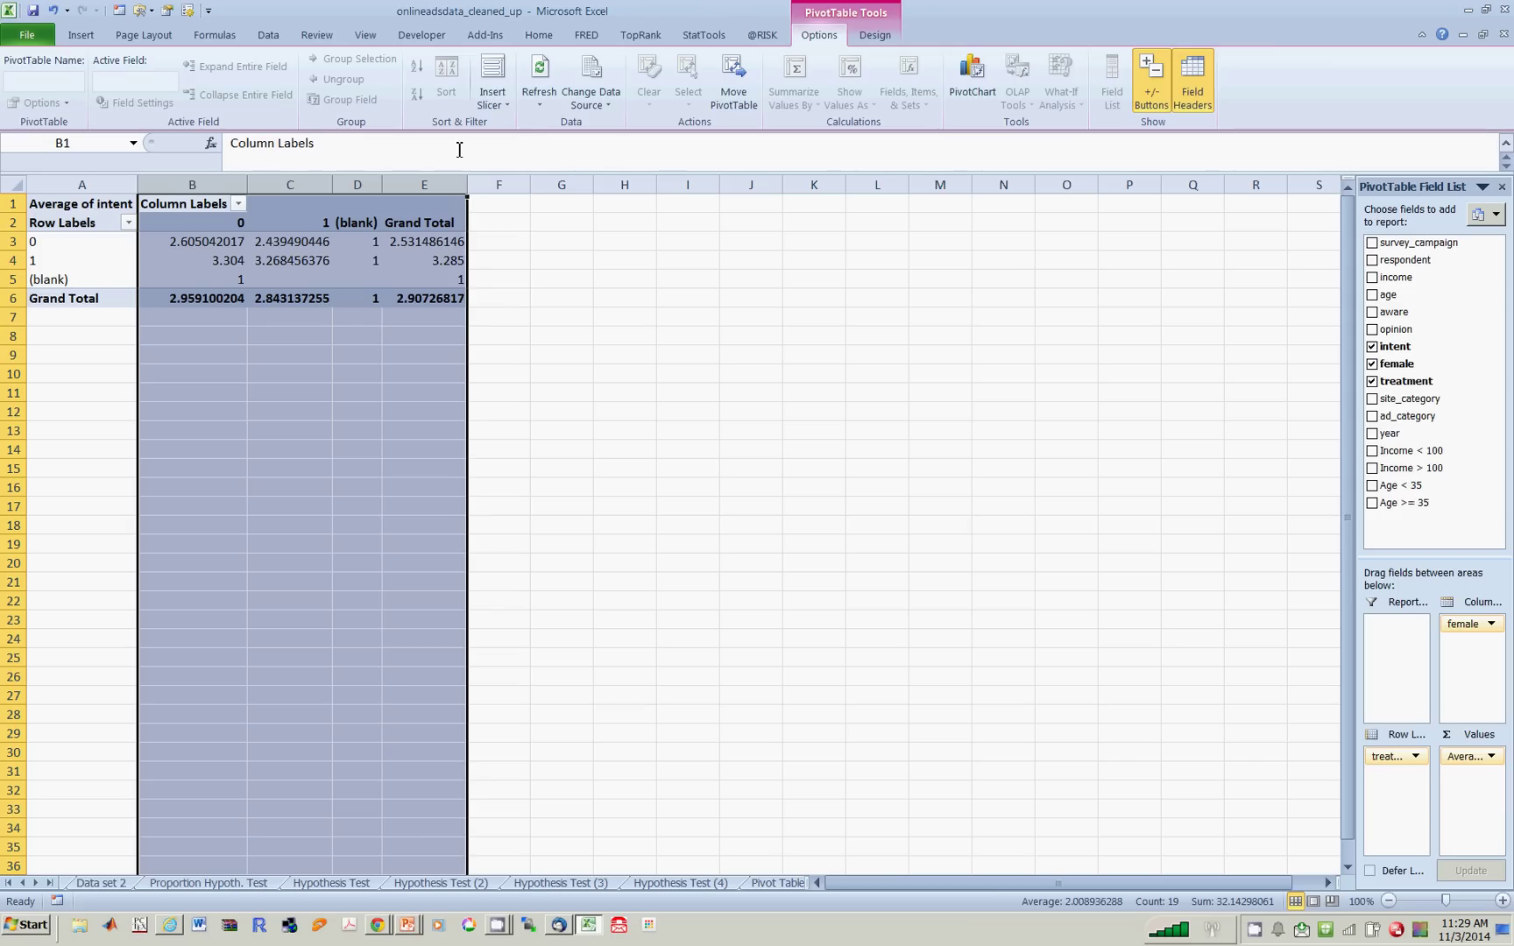
{"action": "left_click", "coordinate": [539, 35]}
{"action": "left_click", "coordinate": [678, 68]}
{"action": "left_click", "coordinate": [631, 135]}
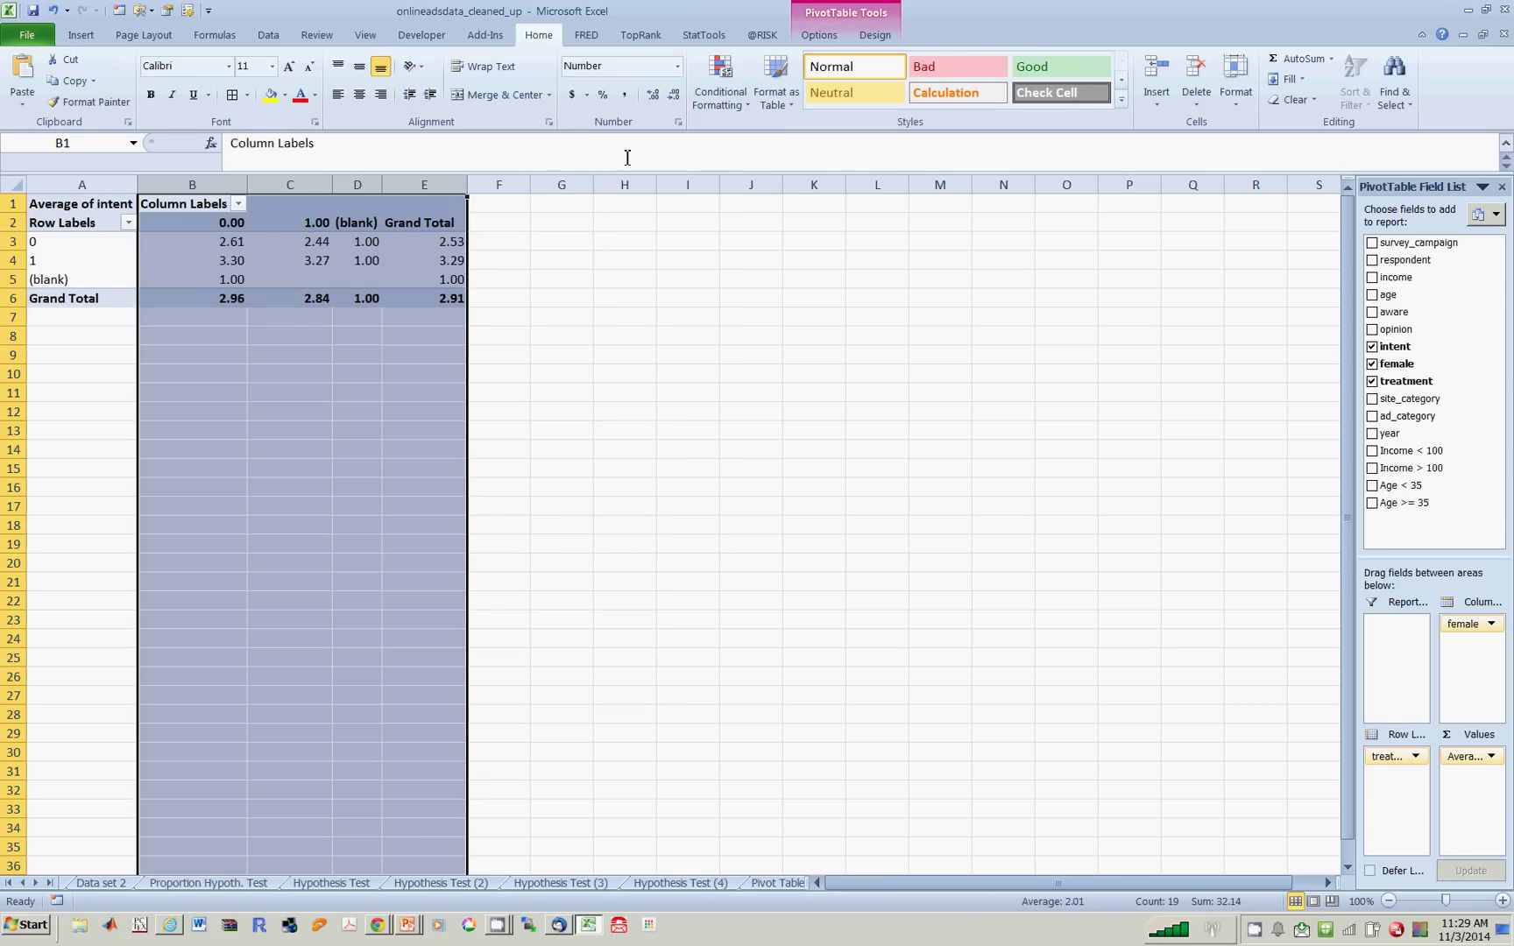
{"action": "left_click", "coordinate": [357, 392]}
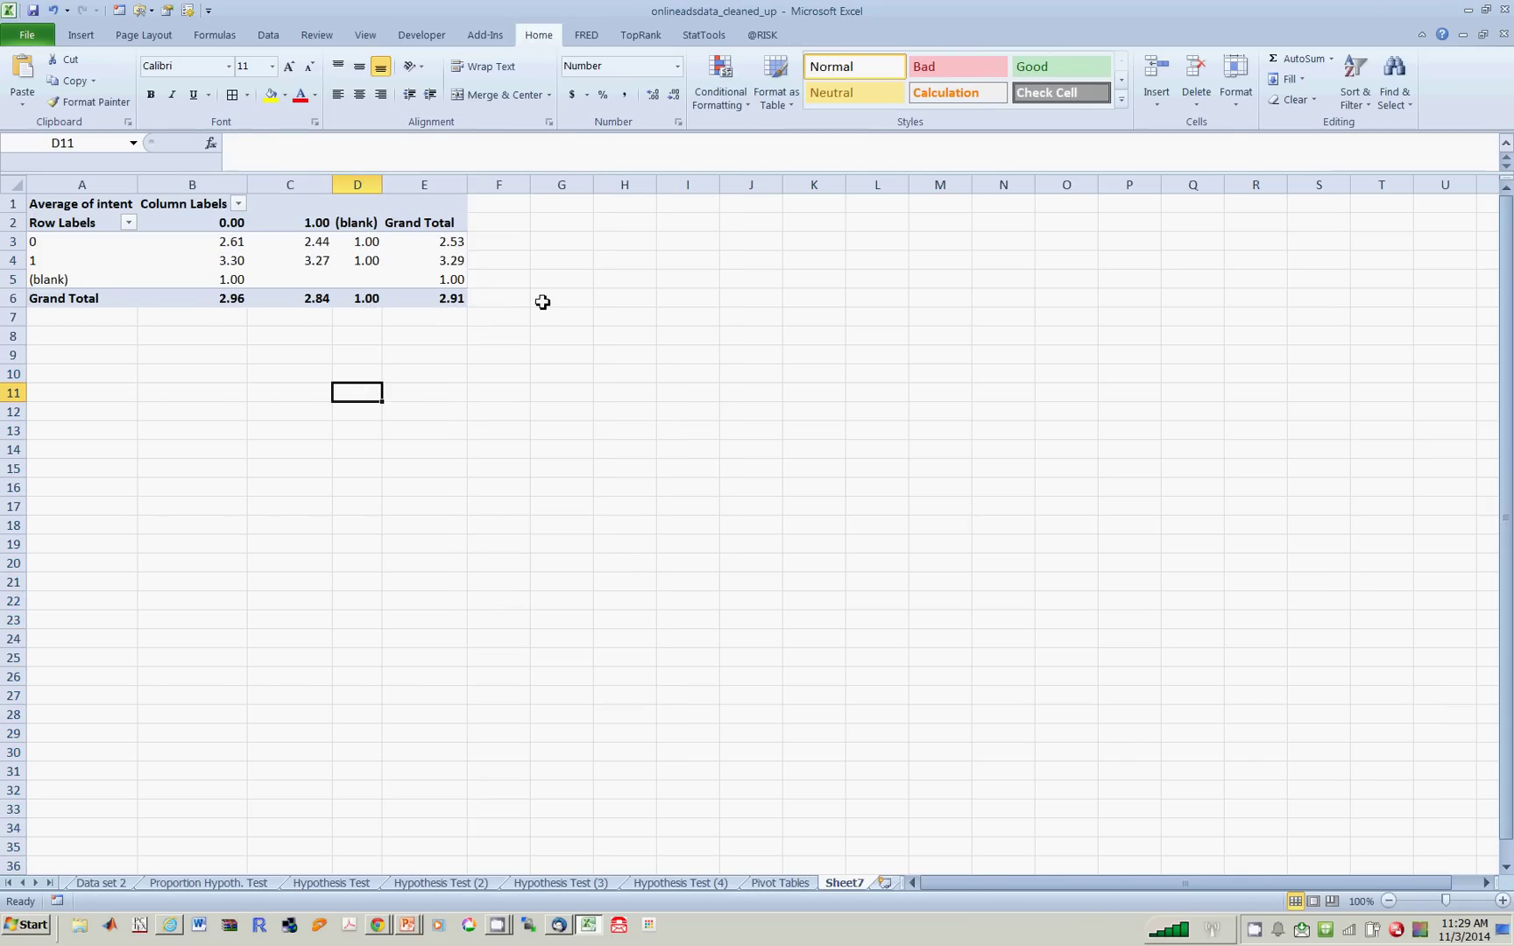
{"action": "left_click", "coordinate": [226, 244]}
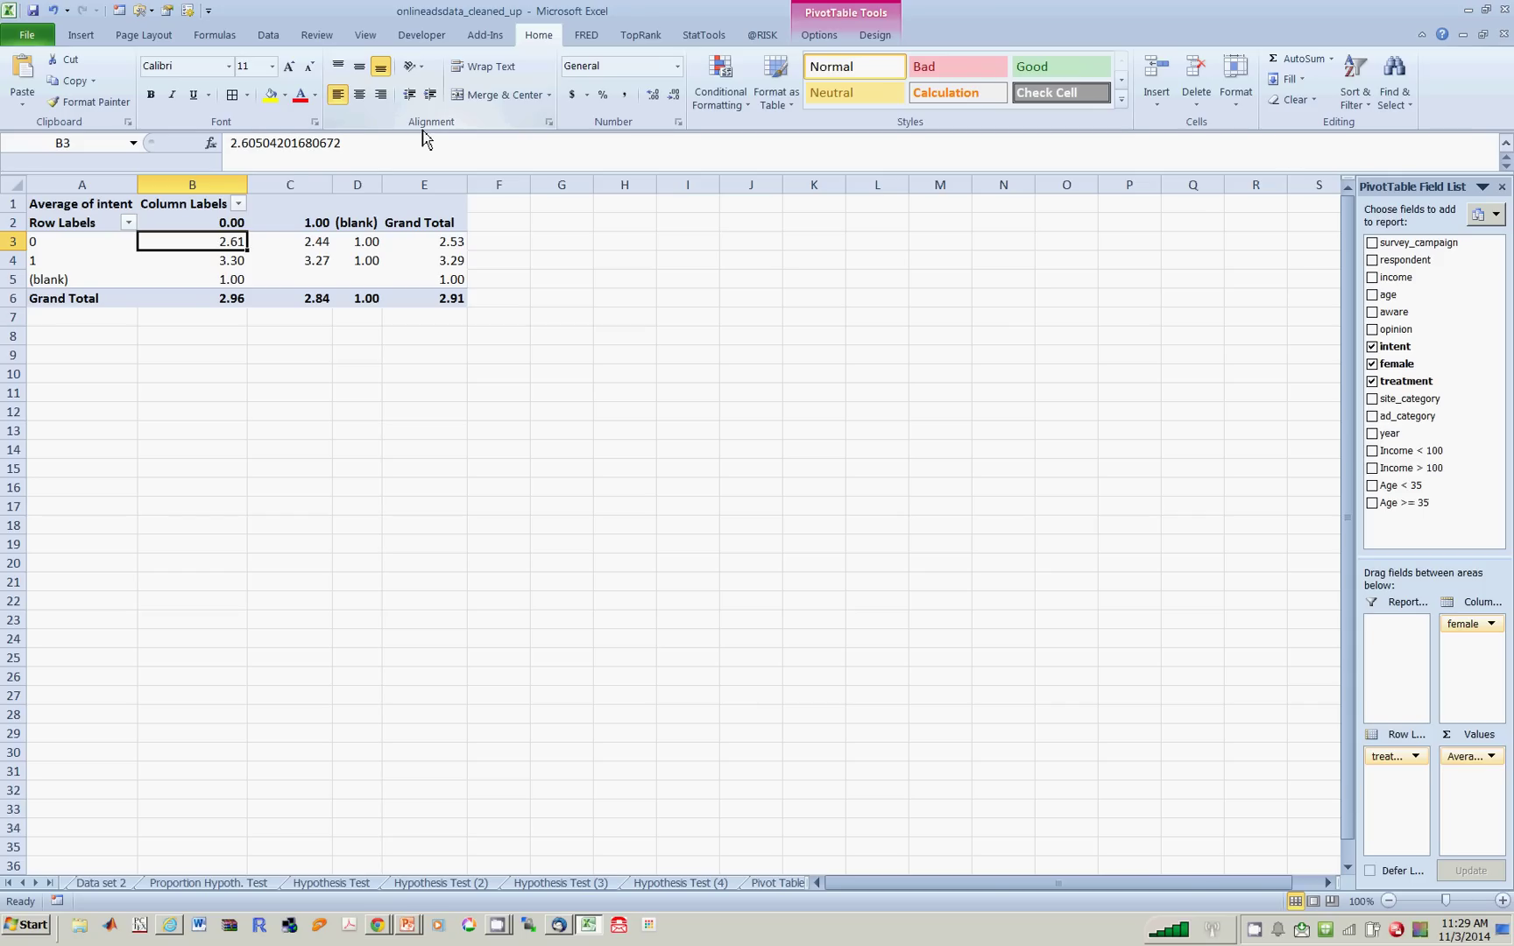
{"action": "key", "text": "Right"}
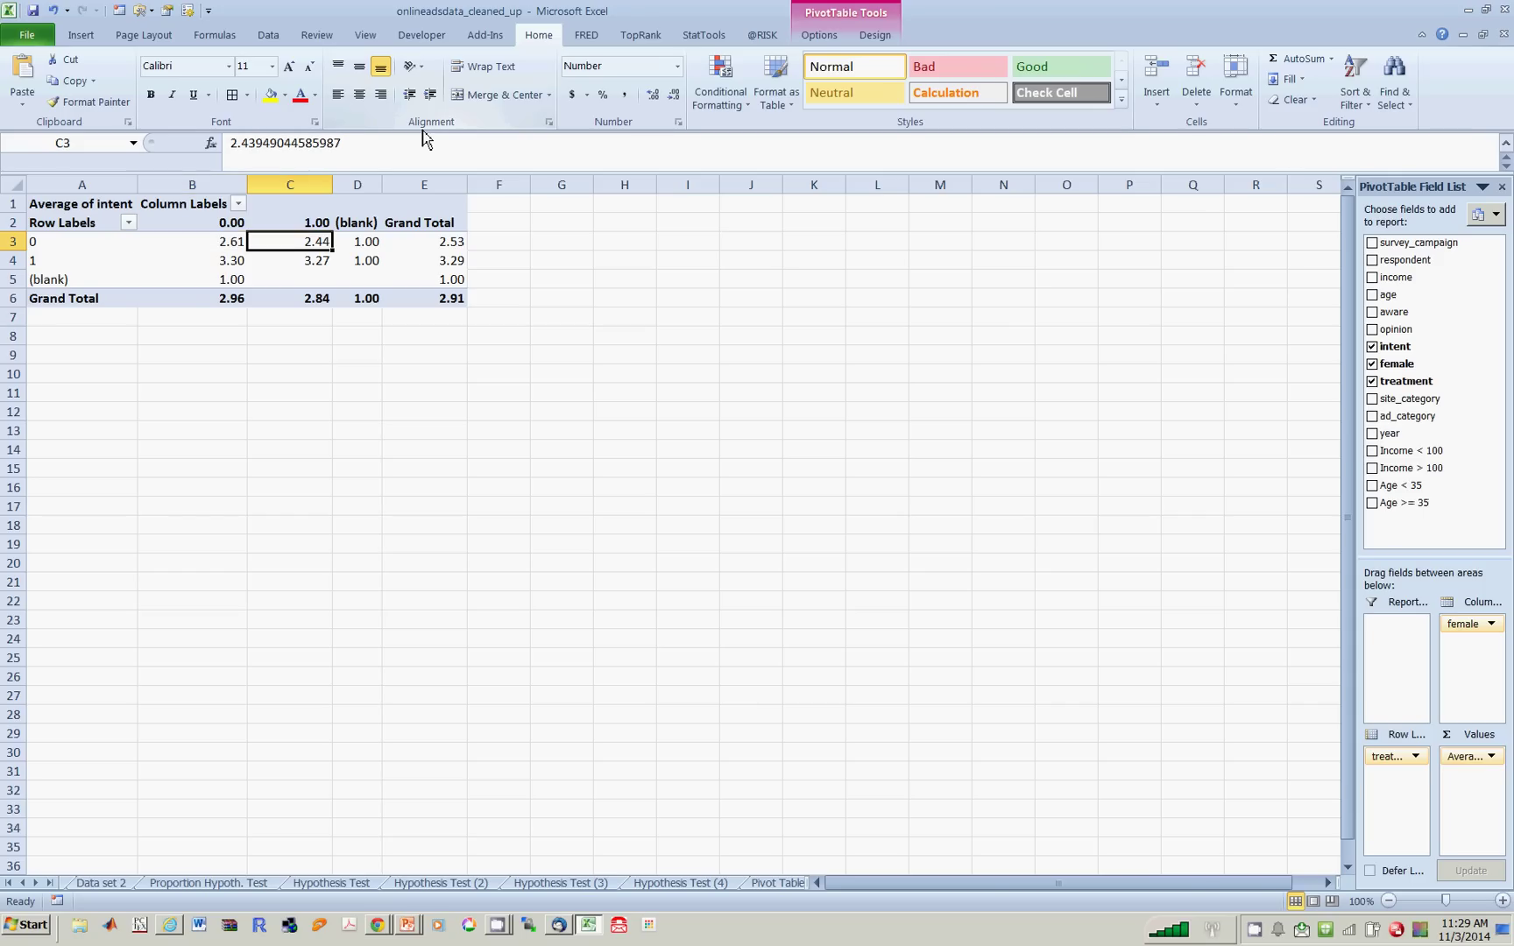
{"action": "key", "text": "Left"}
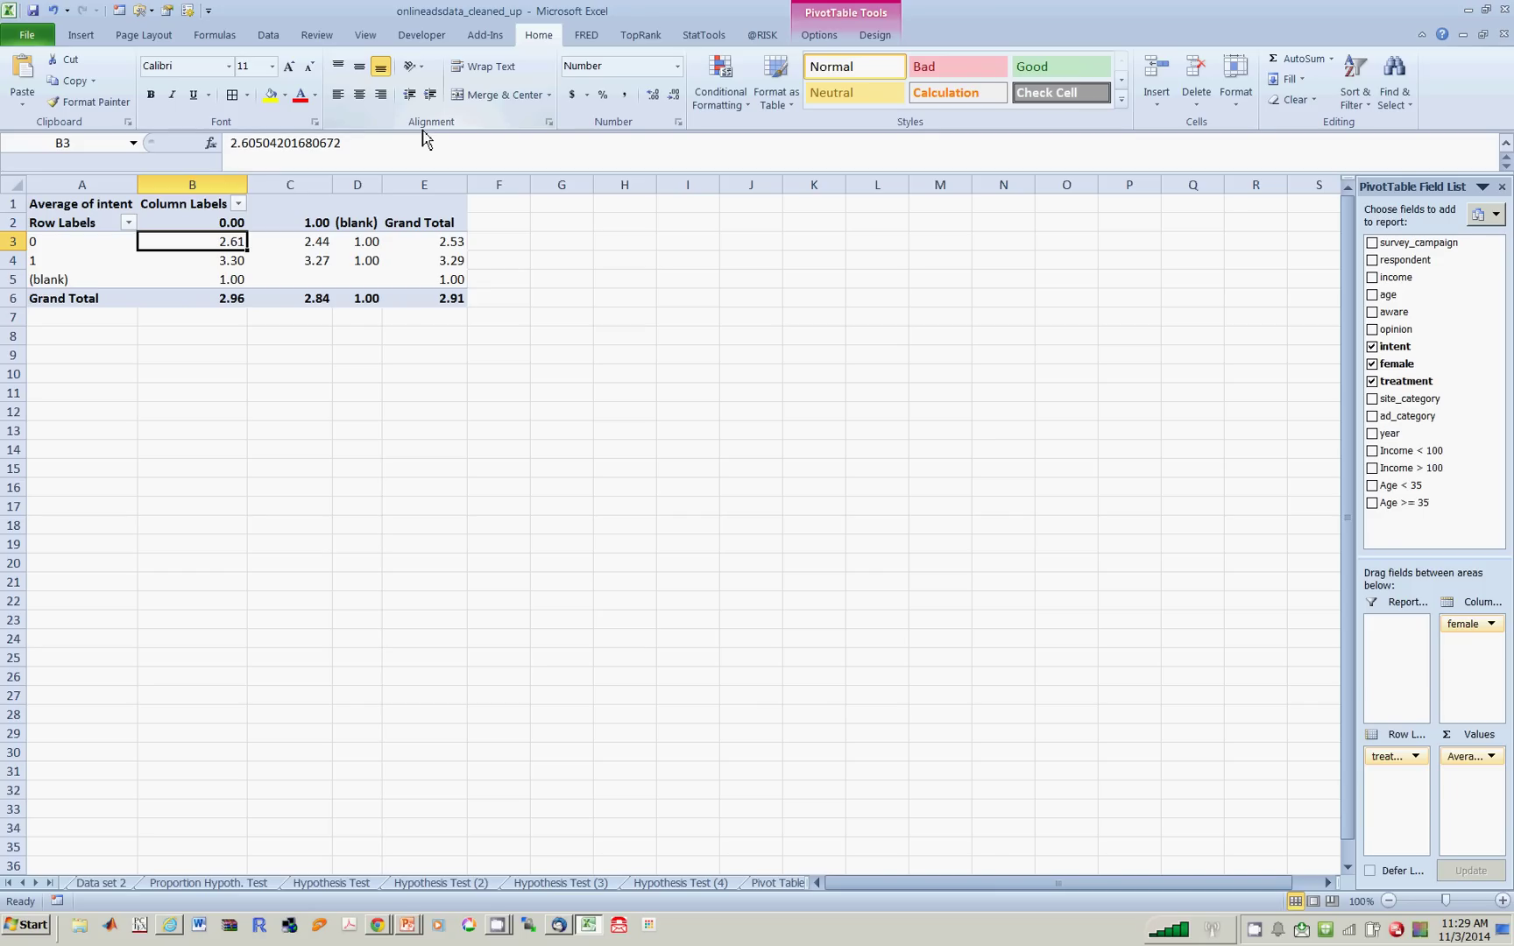
{"action": "key", "text": "Right"}
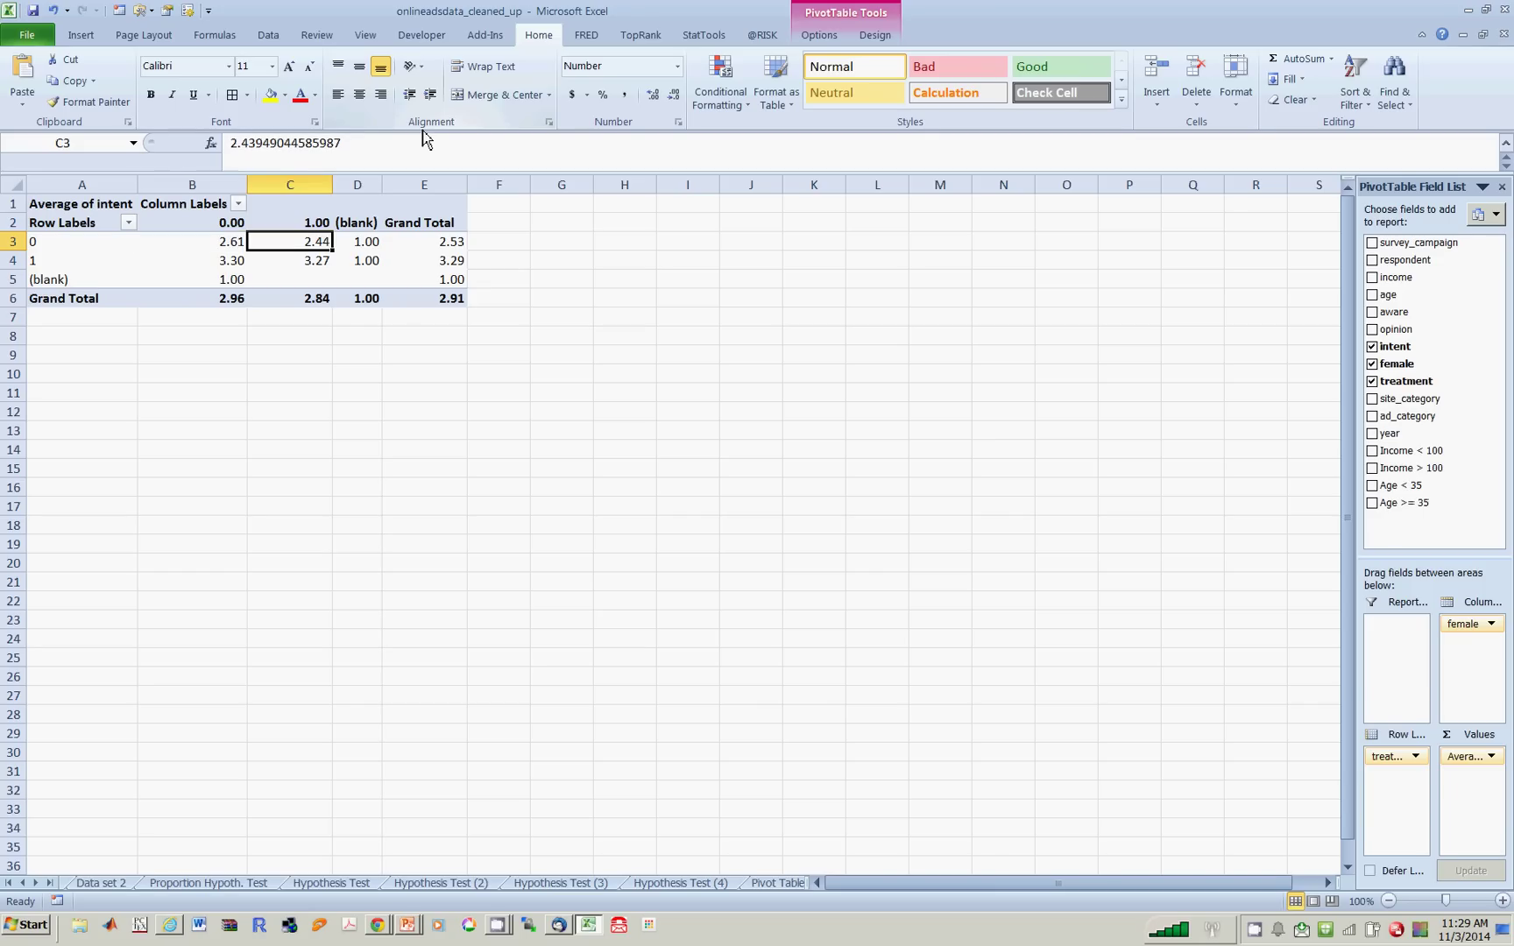
{"action": "key", "text": "Left"}
{"action": "key", "text": "Left"}
{"action": "key", "text": "Down"}
{"action": "key", "text": "Right"}
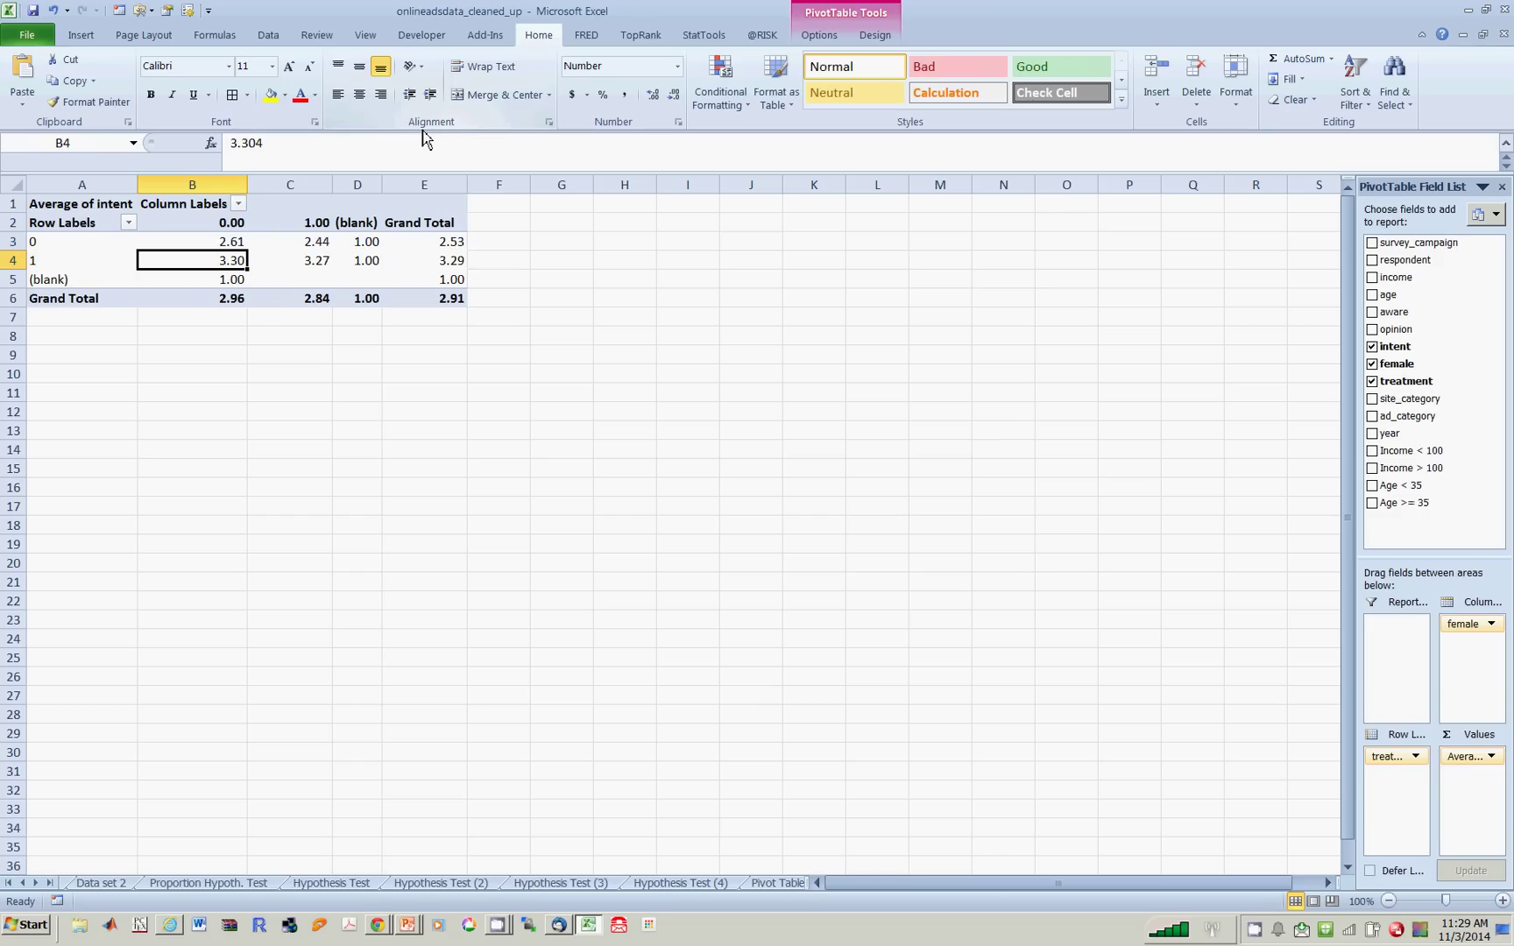
{"action": "key", "text": "Right"}
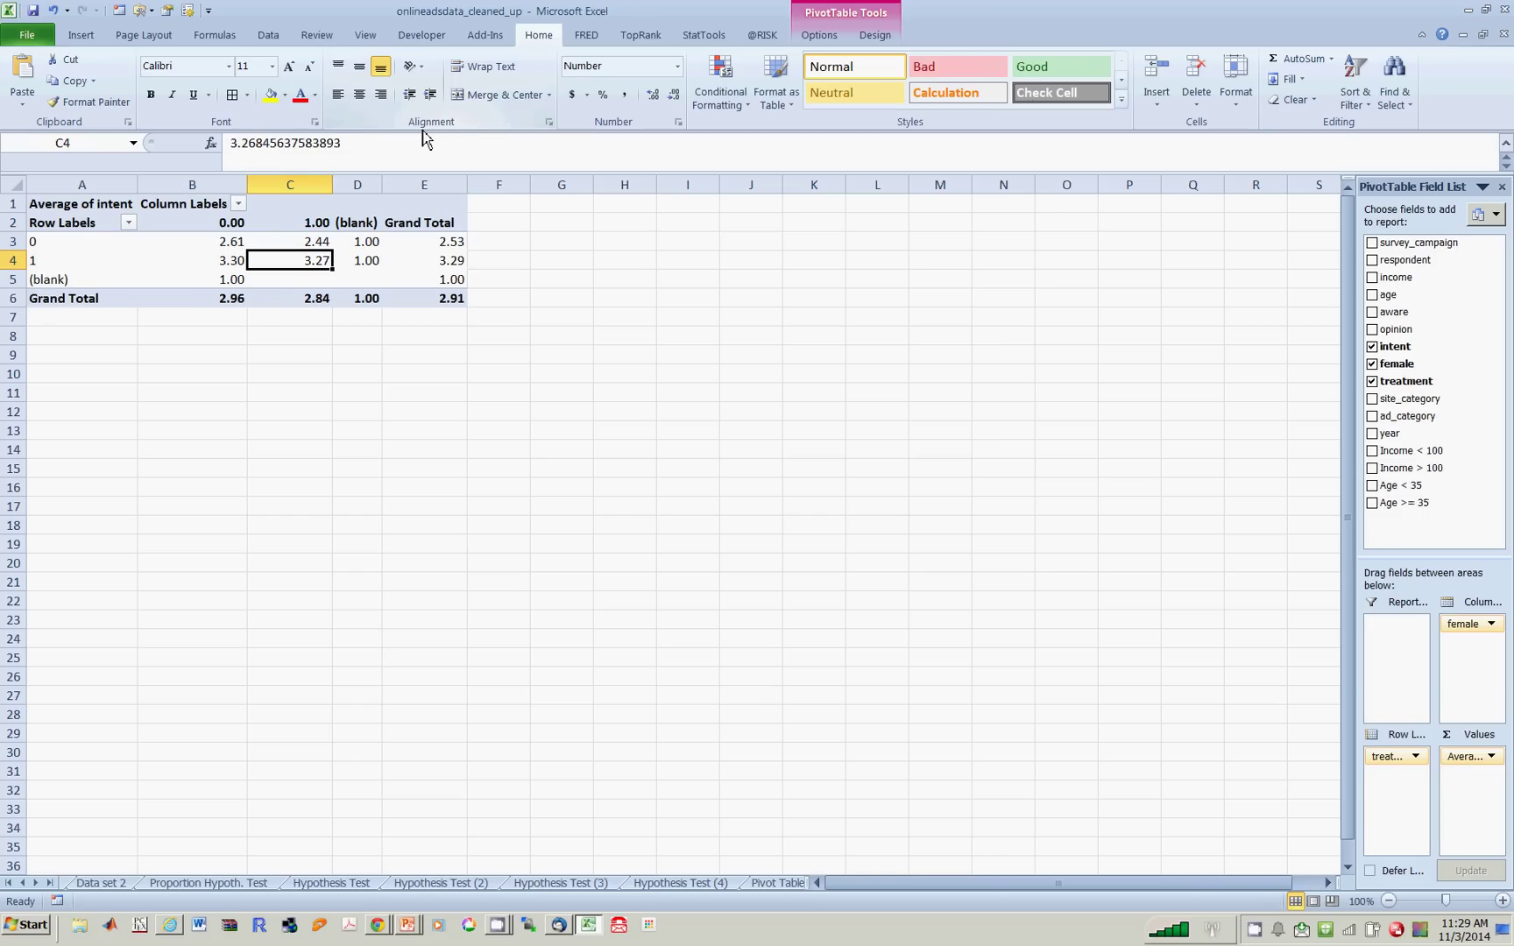